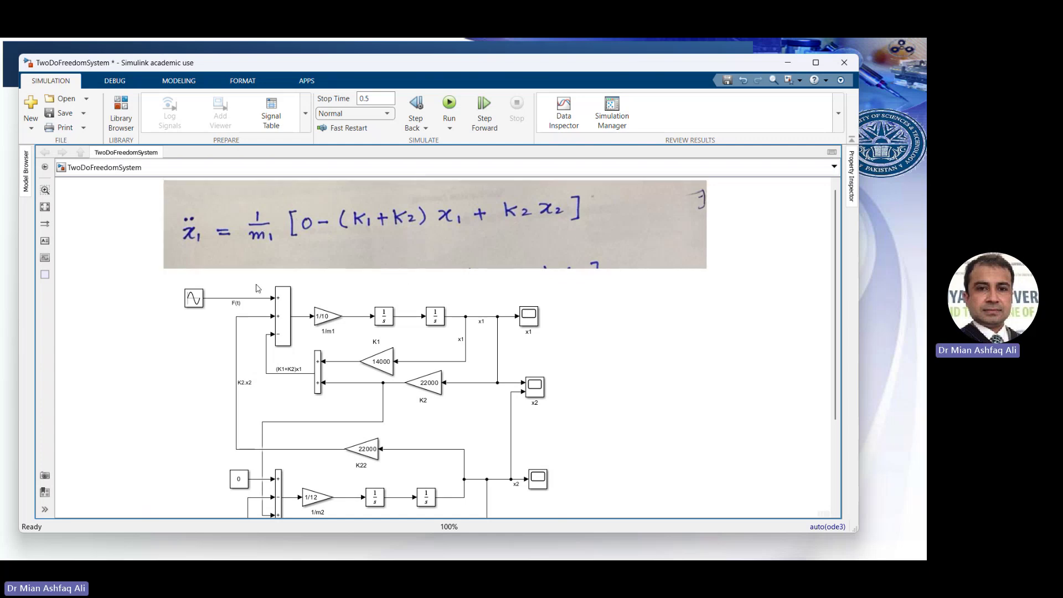
# Trace the upper sum block's inputs against the x1 equation: F(t), K2.x2, and the (K1+K2)x1 feedback through gains K1 and K2
pyautogui.moveTo(224, 283); pyautogui.dragTo(558, 386)
pyautogui.click(612, 362)
pyautogui.click(302, 316)
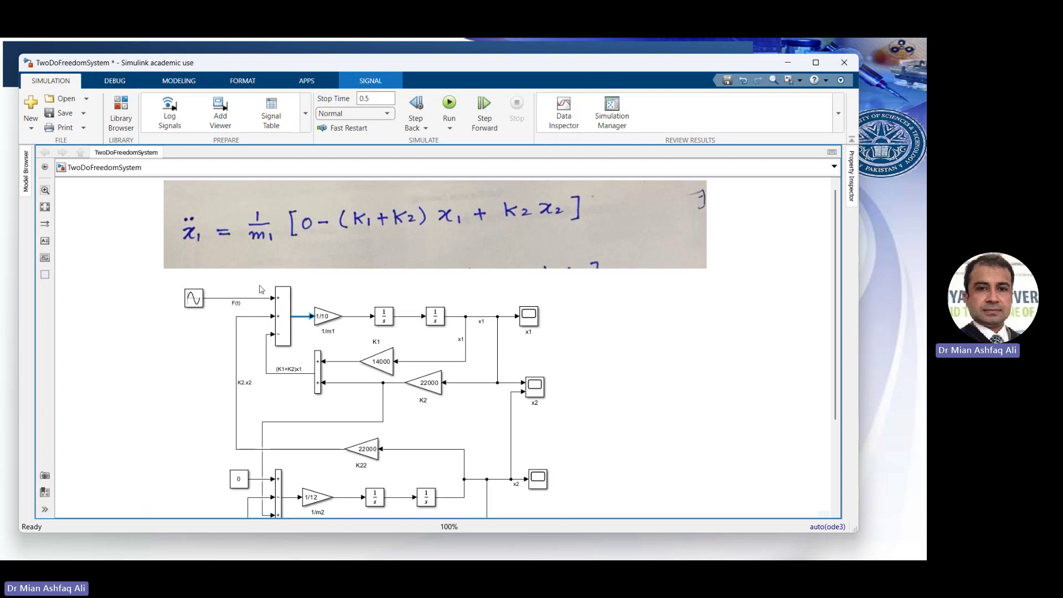
pyautogui.click(226, 299)
pyautogui.click(235, 378)
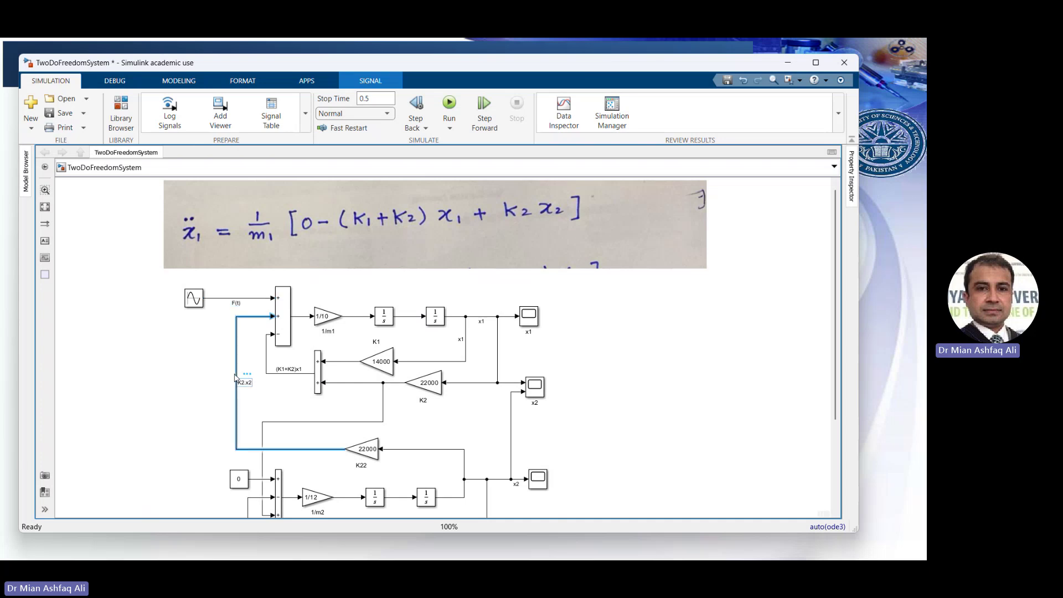
pyautogui.click(267, 361)
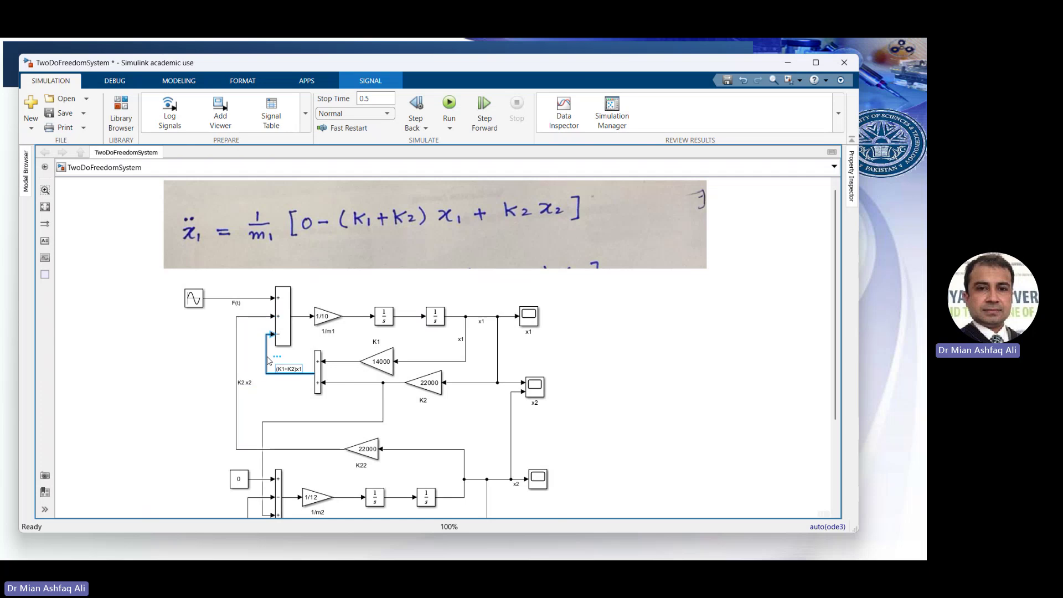
pyautogui.click(483, 319)
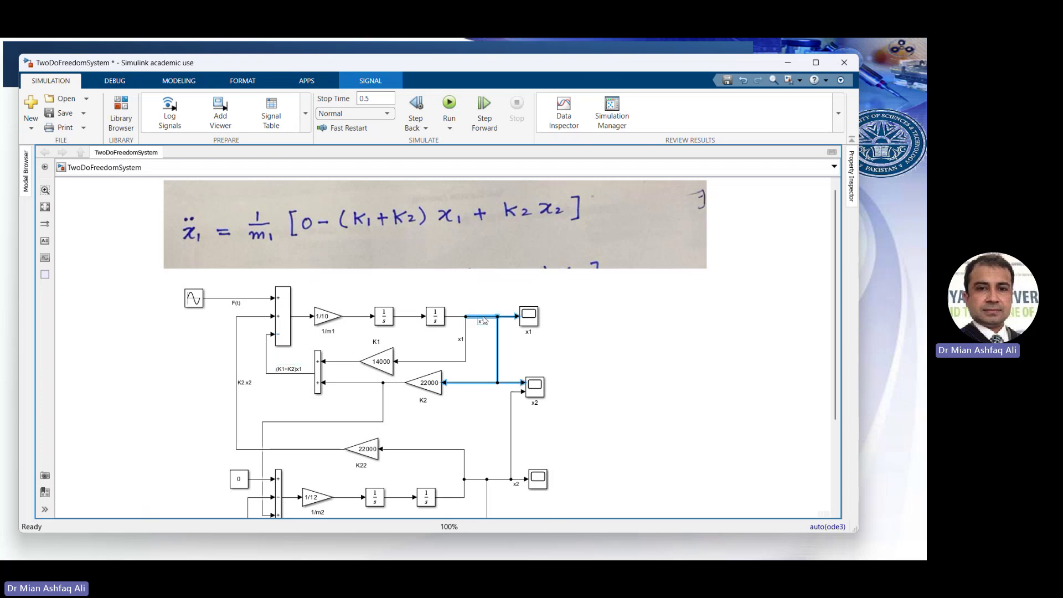
pyautogui.click(390, 370)
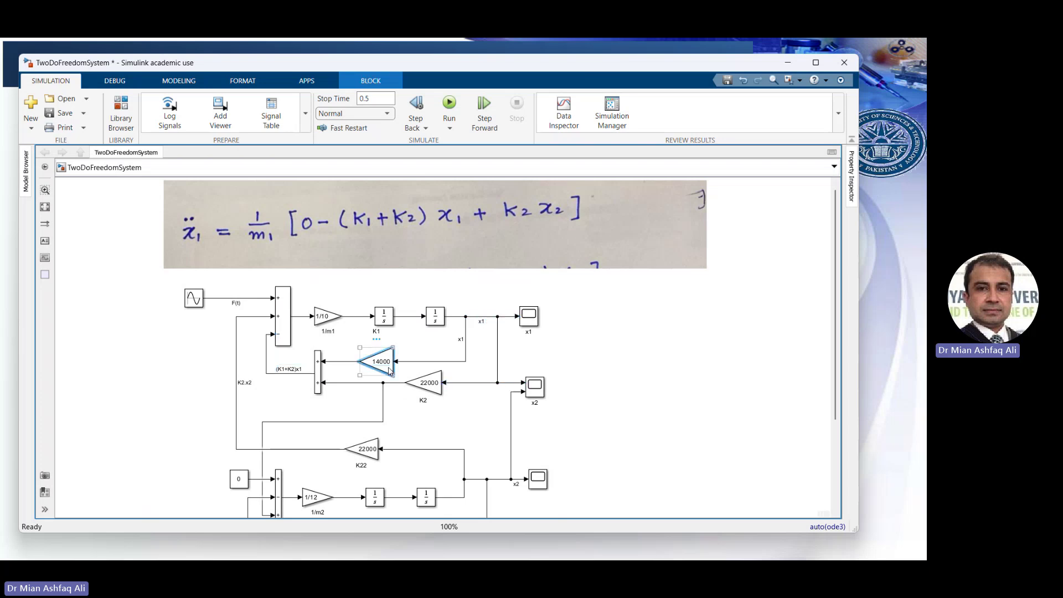
pyautogui.click(340, 362)
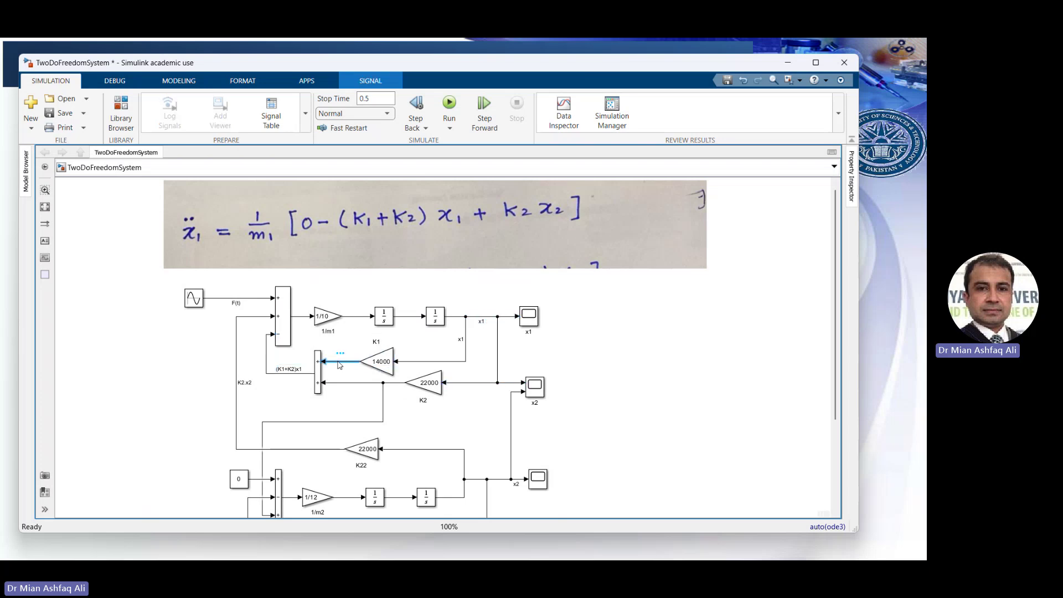
pyautogui.click(425, 390)
pyautogui.click(289, 375)
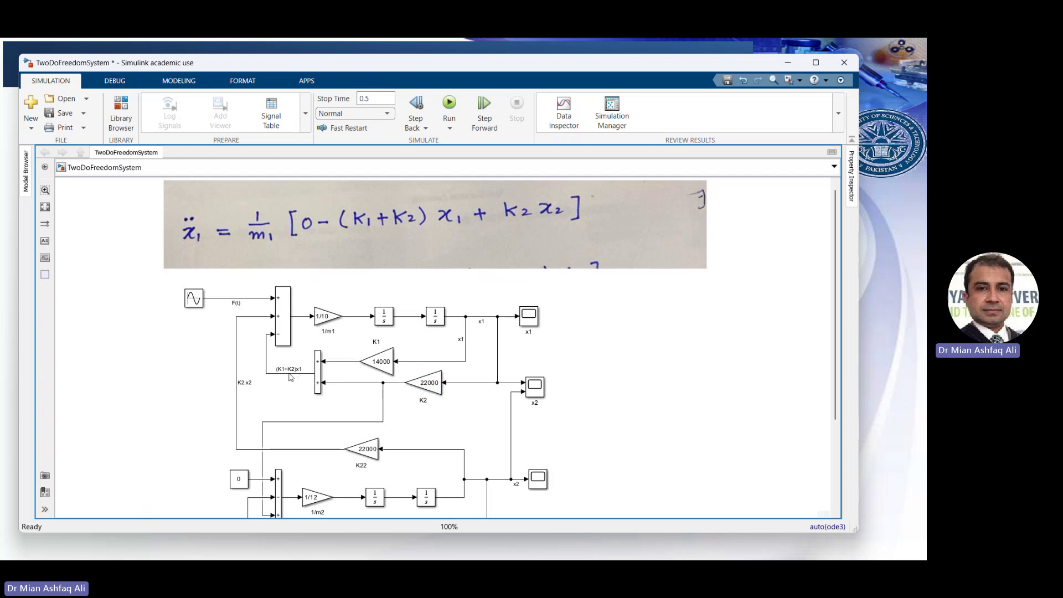
# Trace the upper loop from gain 1/m1 through both integrators to x1, and the x2 signal through gain K22 back to the upper sum block
pyautogui.click(288, 339)
pyautogui.click(330, 320)
pyautogui.click(350, 324)
pyautogui.click(356, 321)
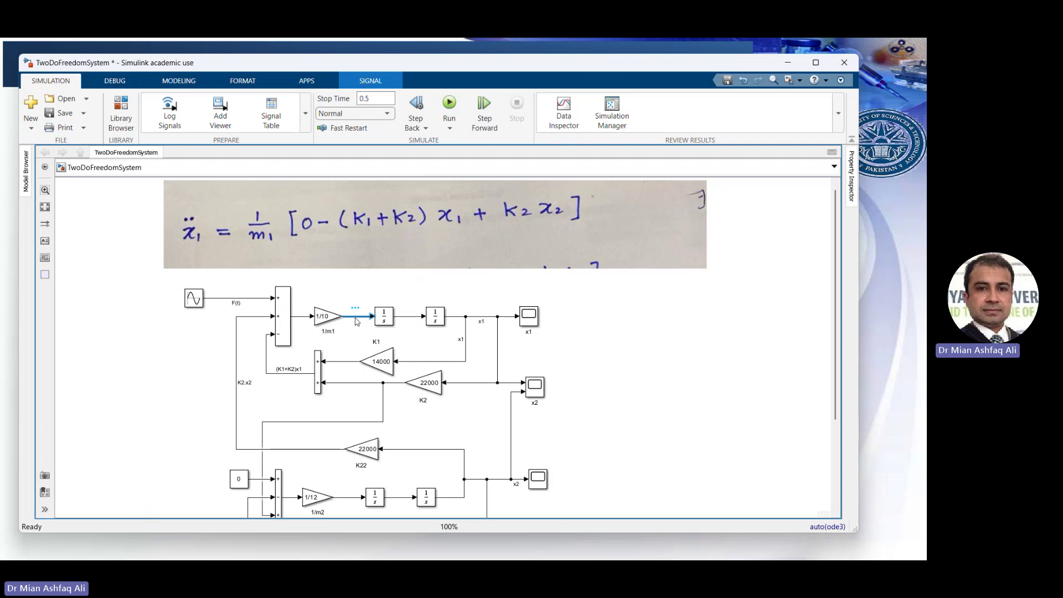
pyautogui.click(402, 319)
pyautogui.click(485, 321)
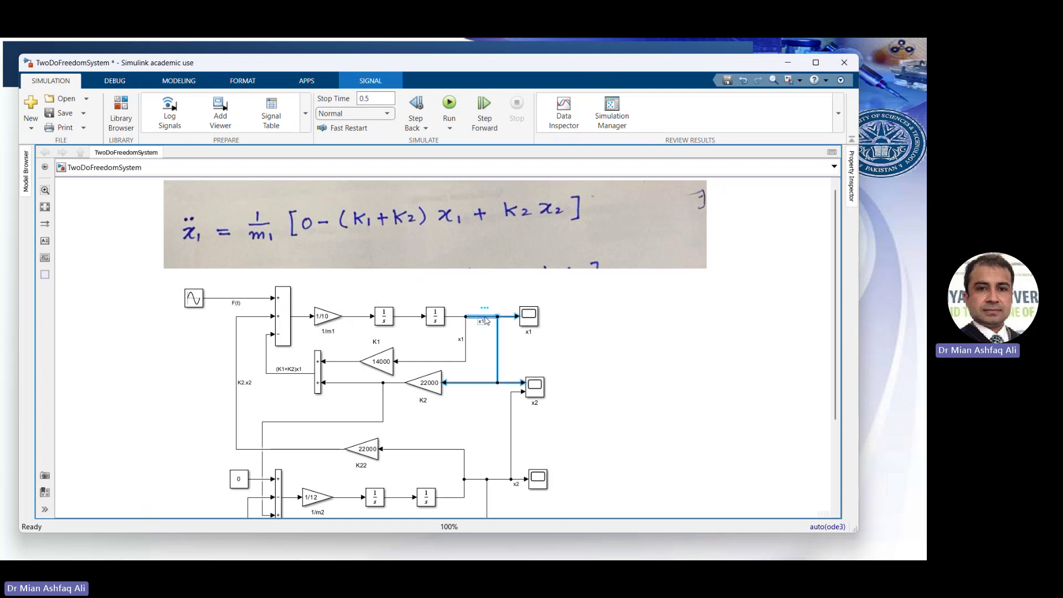
pyautogui.click(520, 221)
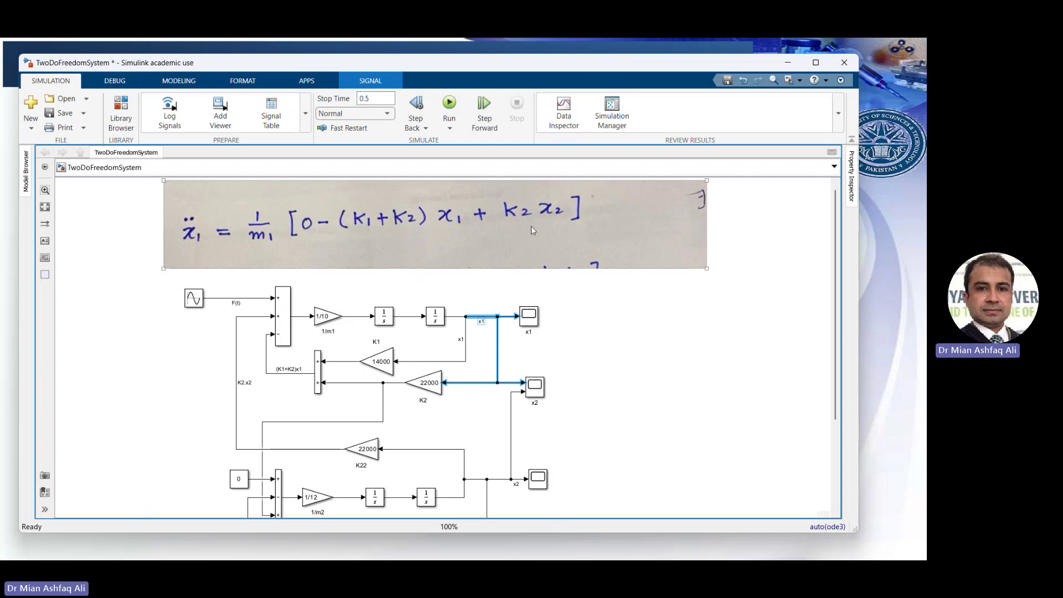
pyautogui.click(480, 354)
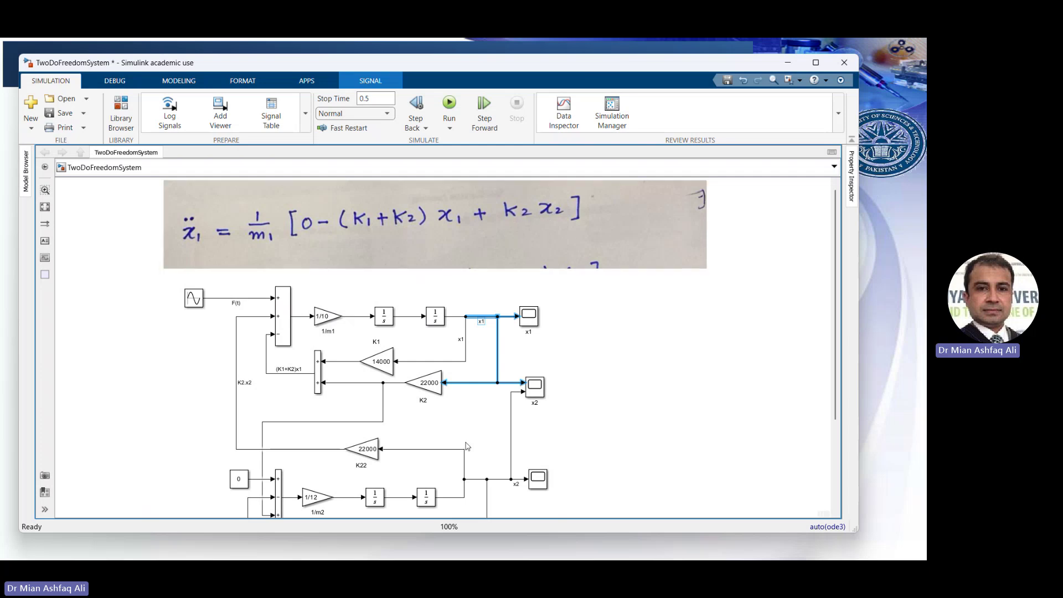
pyautogui.click(475, 484)
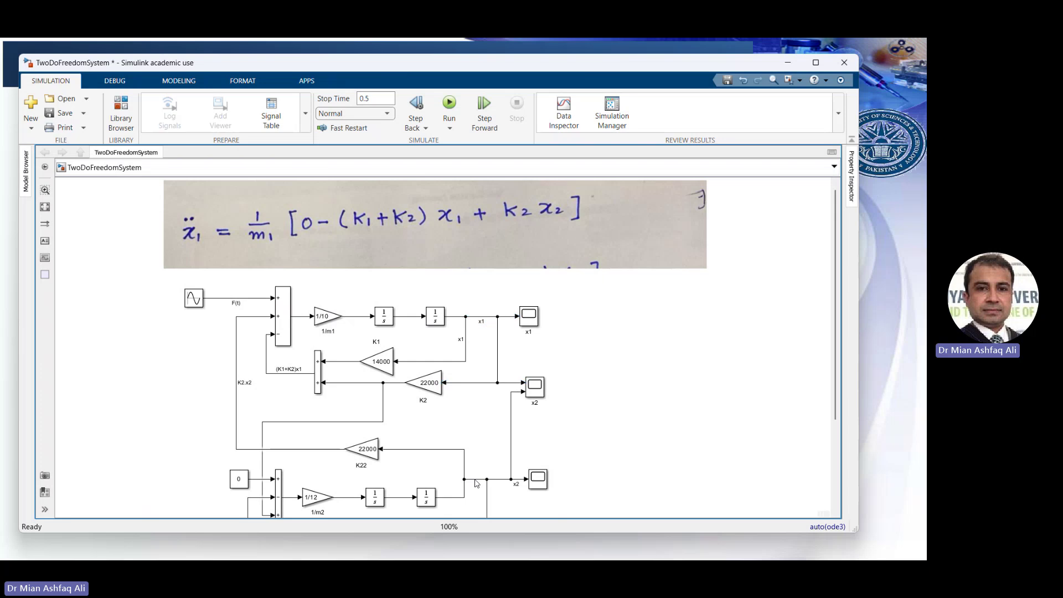
pyautogui.click(367, 446)
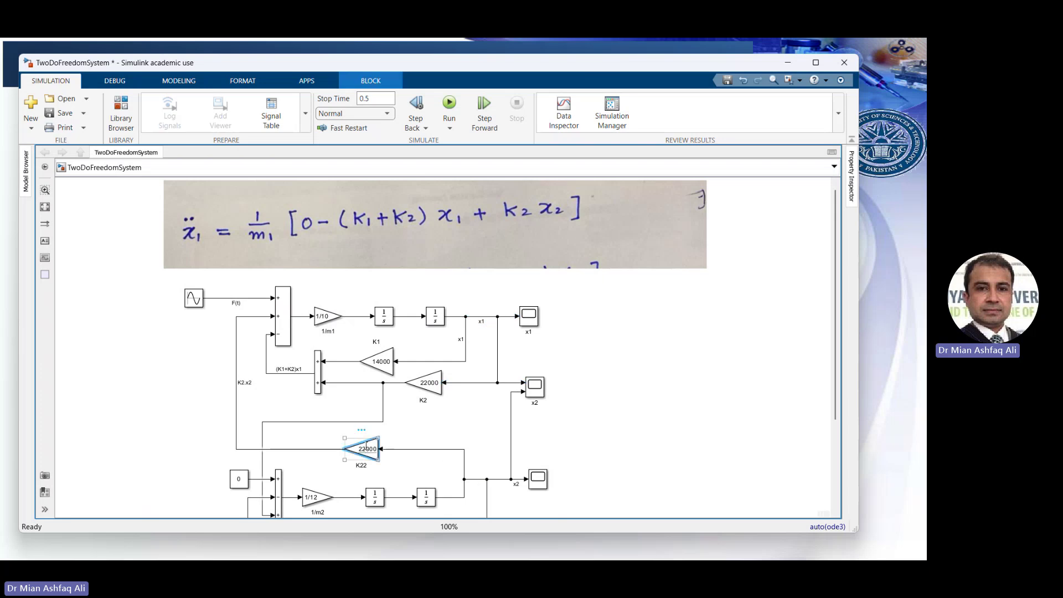
pyautogui.click(259, 317)
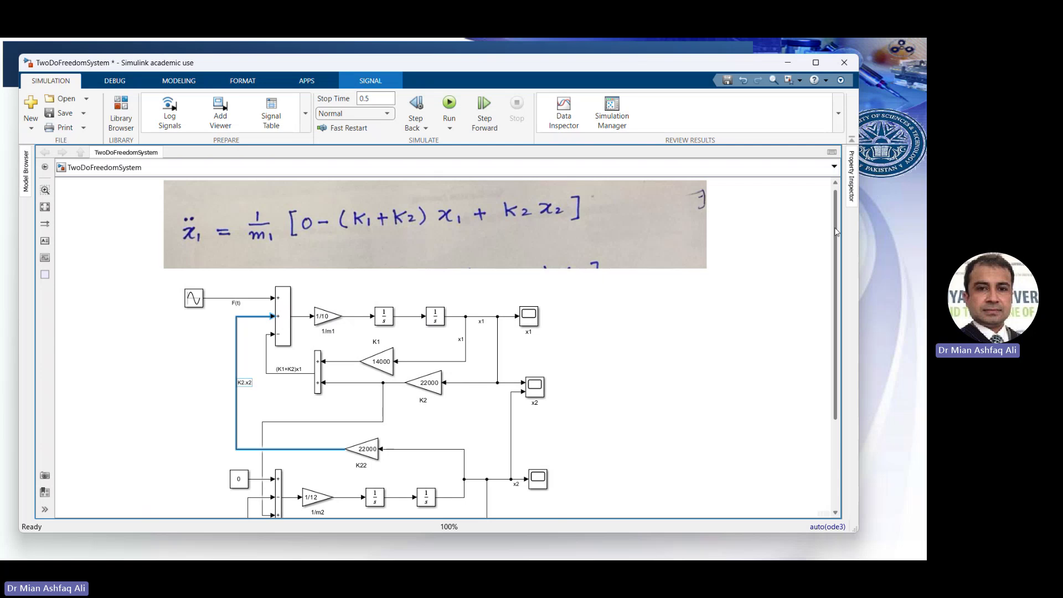
# Compare the lower block loop with the handwritten x2 acceleration equation, including the 1/m2 gain
pyautogui.moveTo(835, 227); pyautogui.dragTo(833, 318)
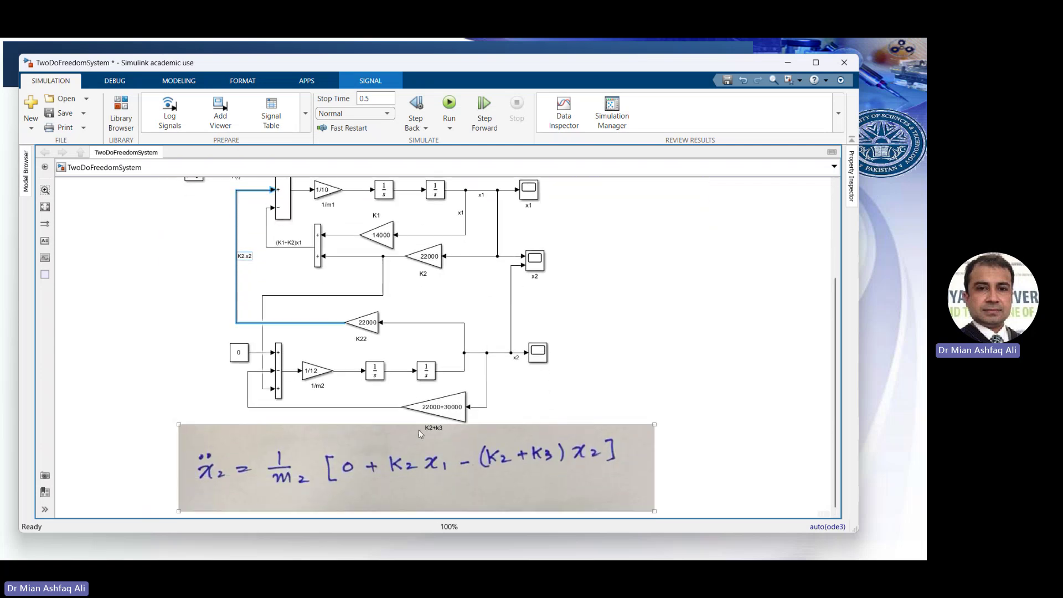
pyautogui.click(320, 474)
pyautogui.click(217, 335)
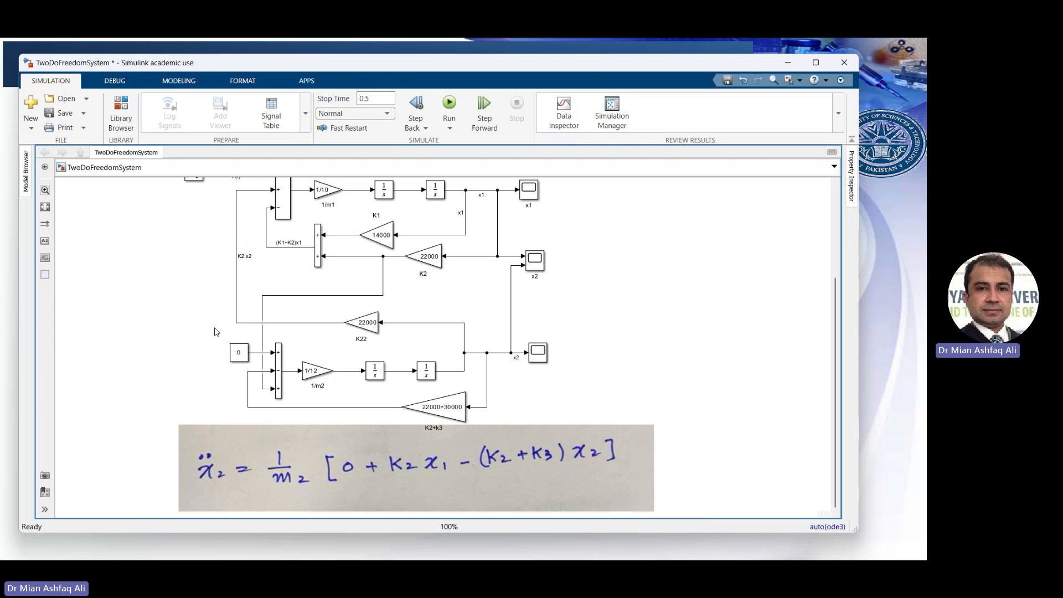
pyautogui.moveTo(213, 317); pyautogui.dragTo(583, 422)
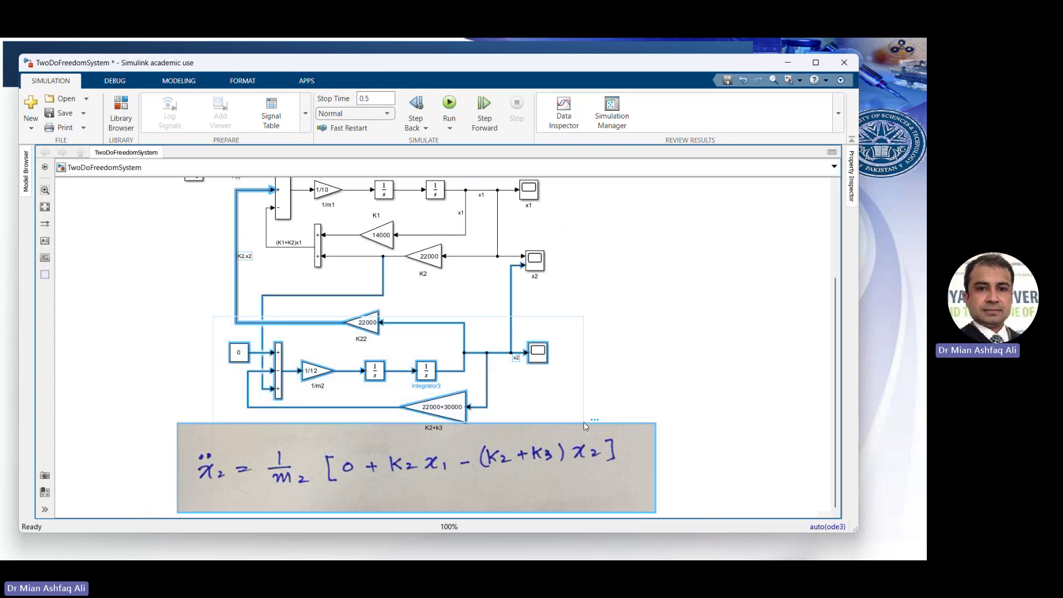
pyautogui.click(382, 498)
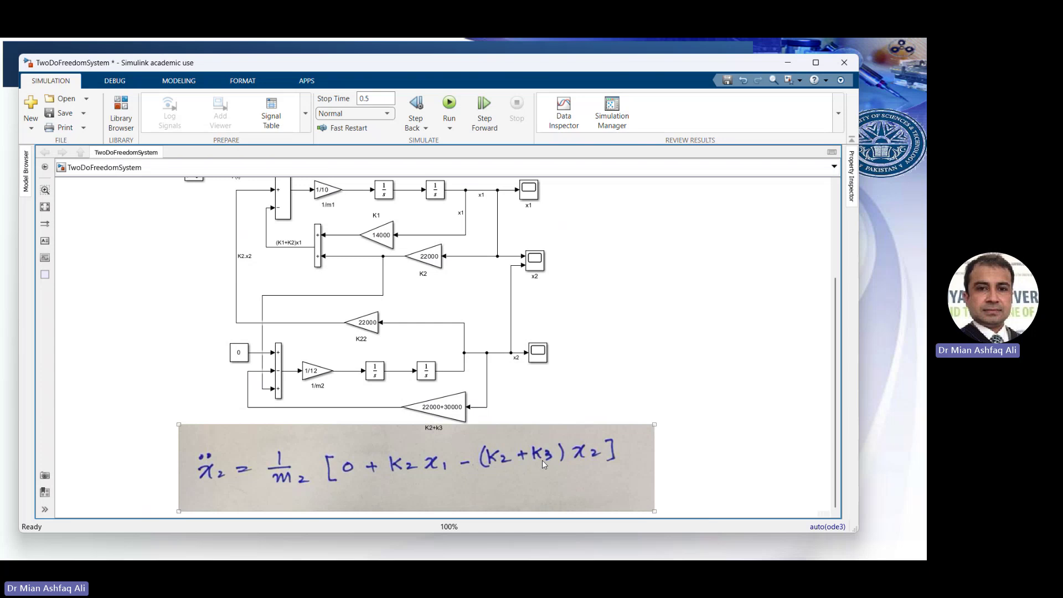
pyautogui.click(320, 402)
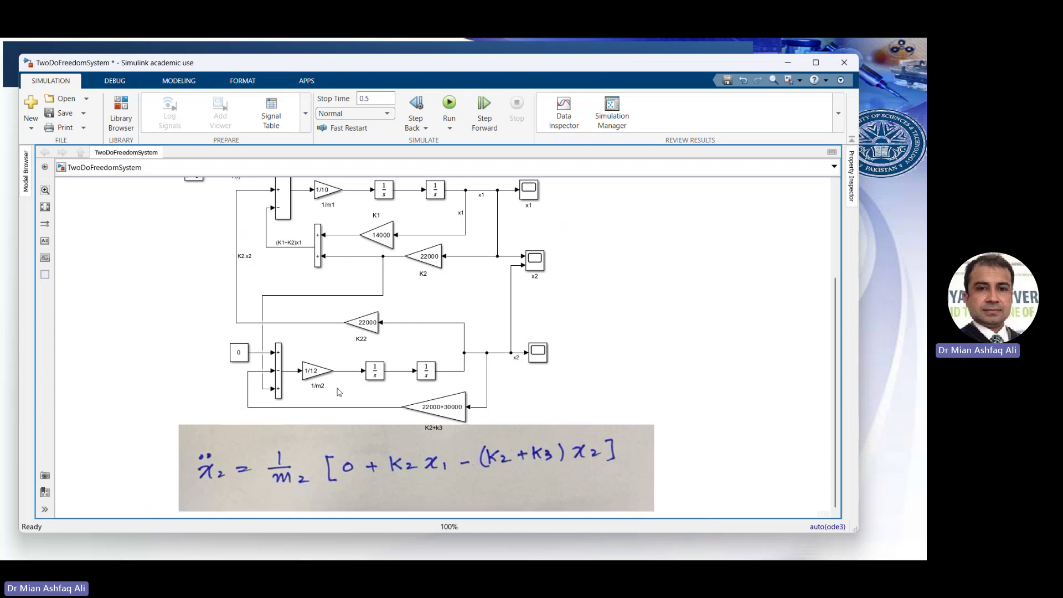
pyautogui.click(314, 373)
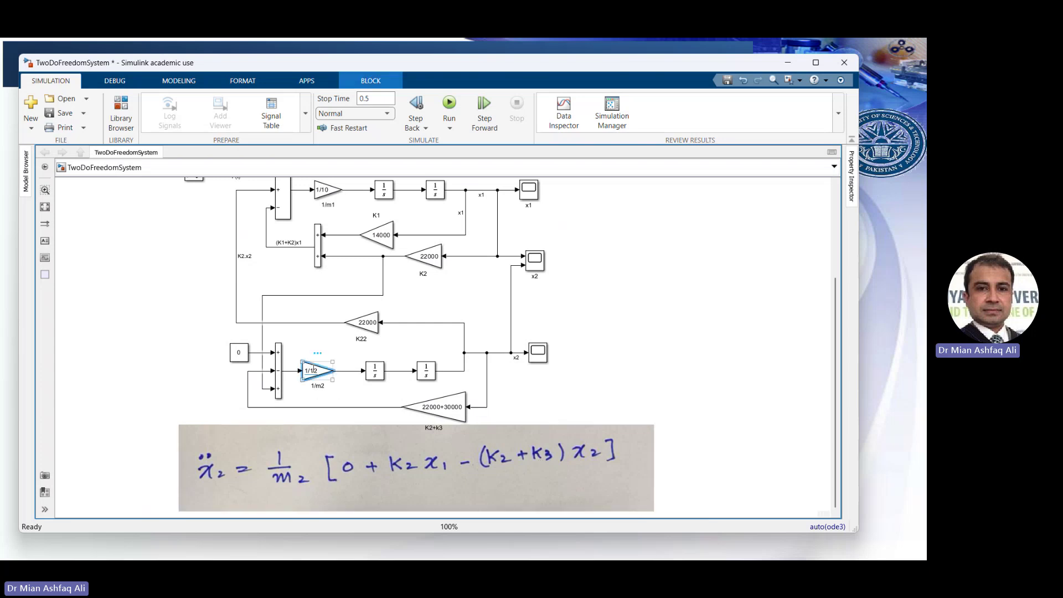
pyautogui.click(343, 391)
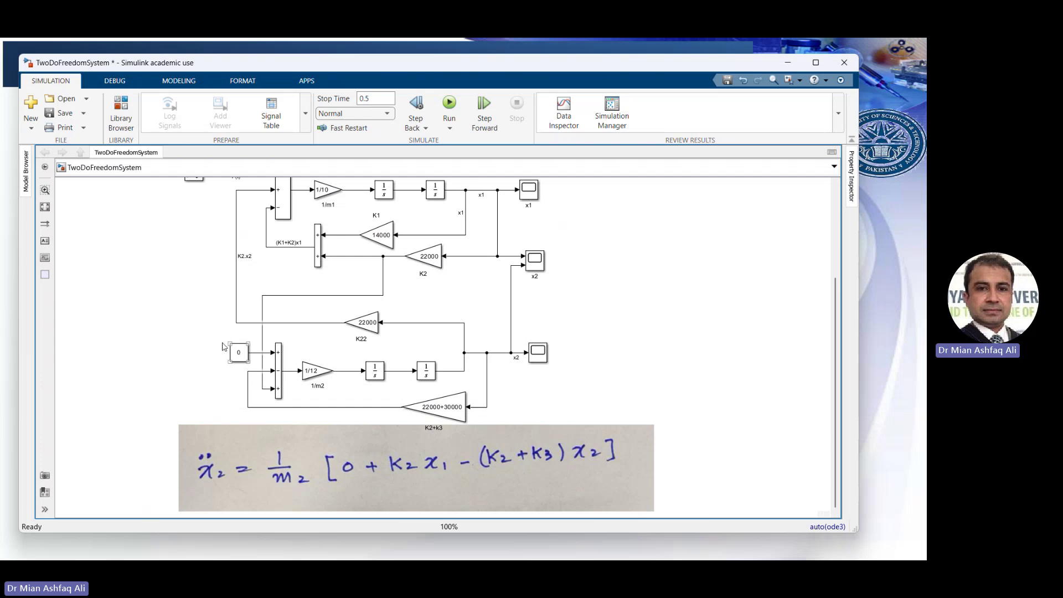
# Trace the zero constant and K2·x1 inputs of the lower sum block, and check the x2 output signal against the equation
pyautogui.click(239, 352)
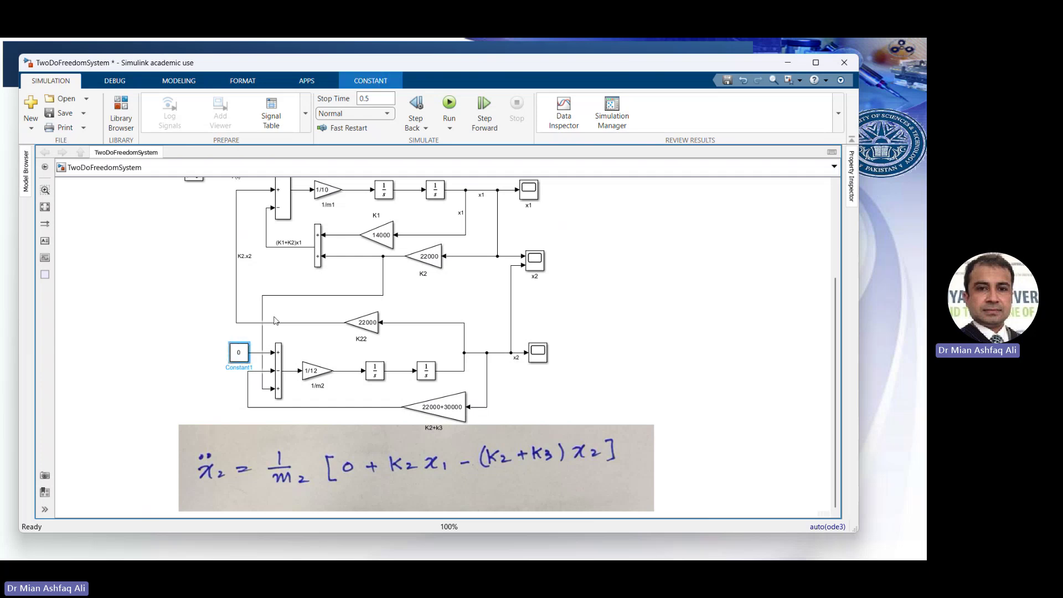
pyautogui.click(324, 297)
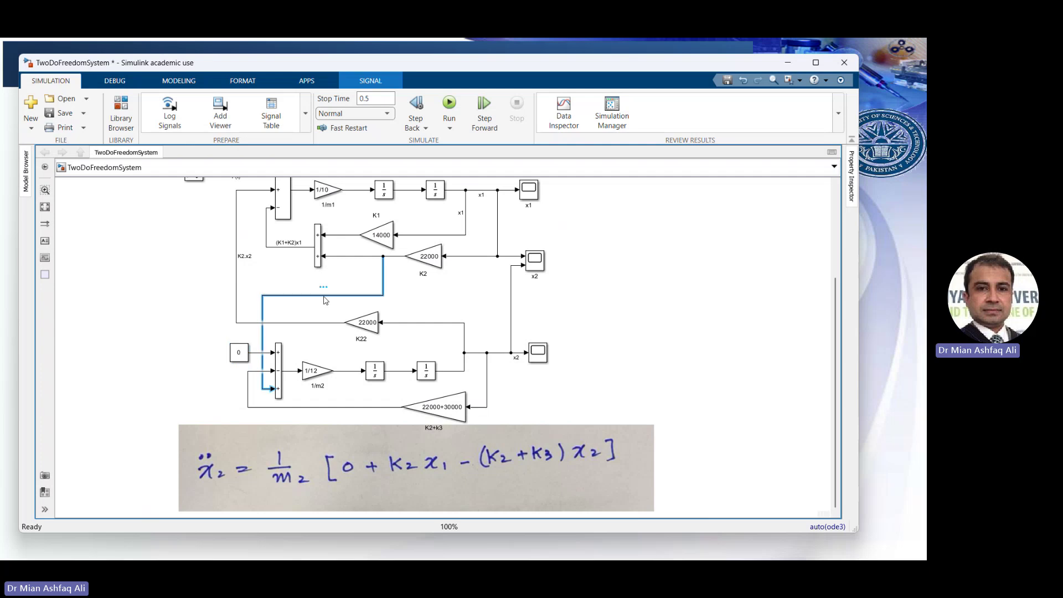
pyautogui.click(496, 217)
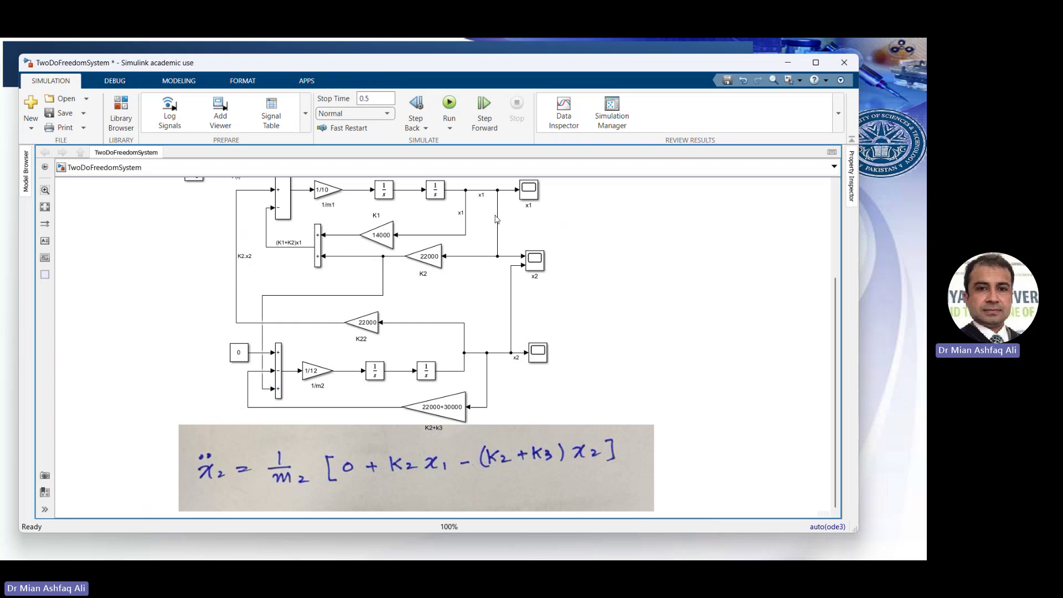
pyautogui.click(497, 219)
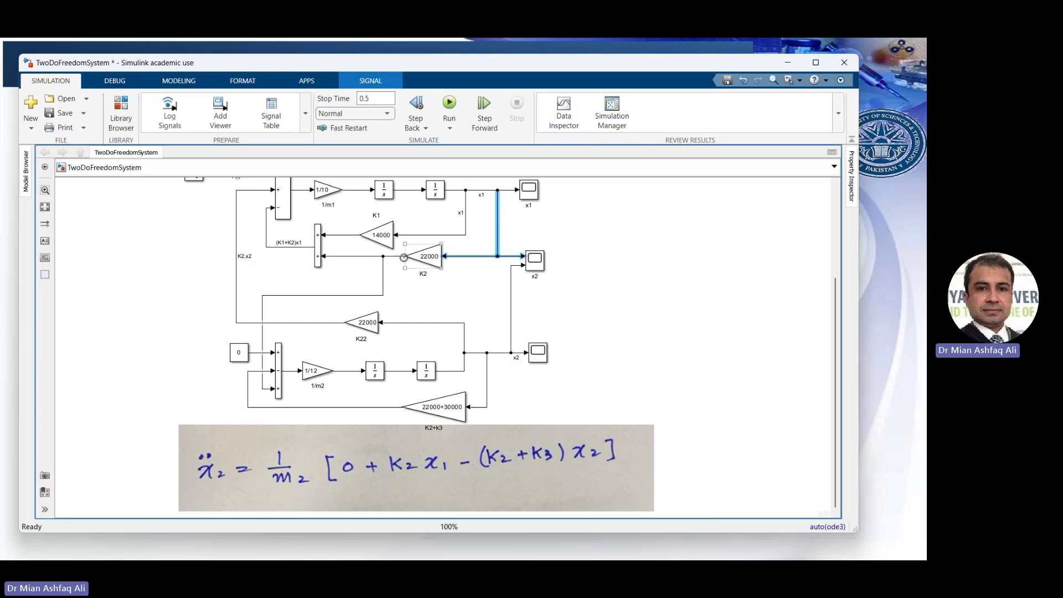
pyautogui.click(383, 285)
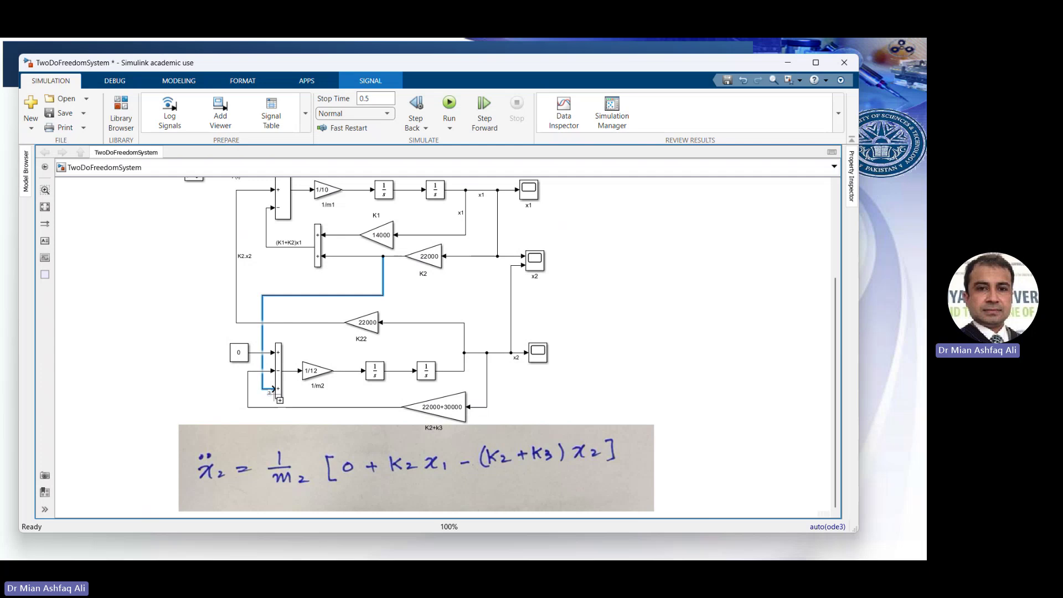
pyautogui.click(561, 432)
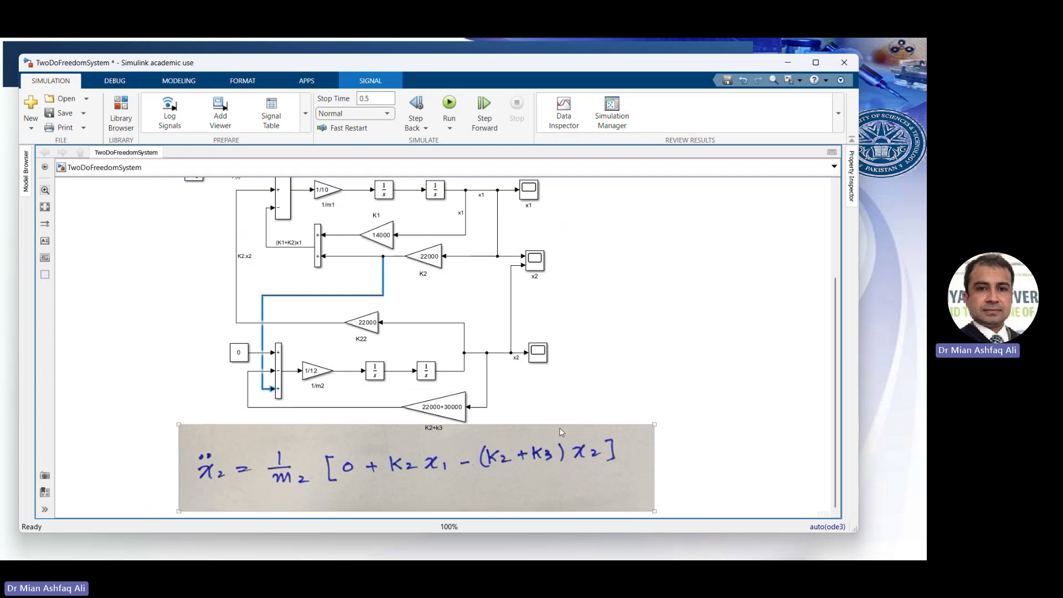
pyautogui.click(499, 354)
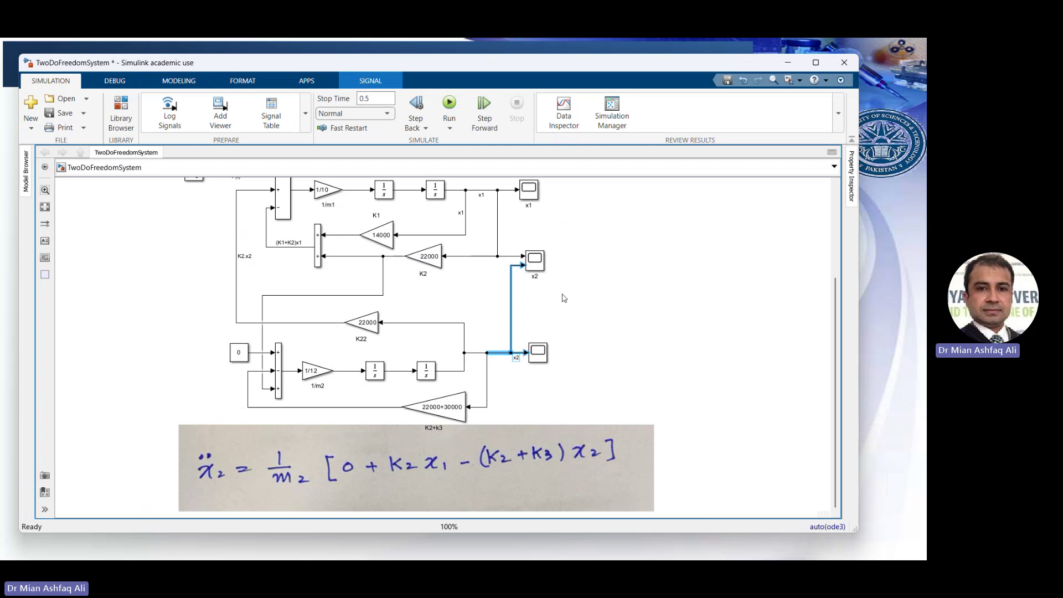
# Review the initial condition of the second integrator in the x1 loop
pyautogui.scroll(2, 831, 257)
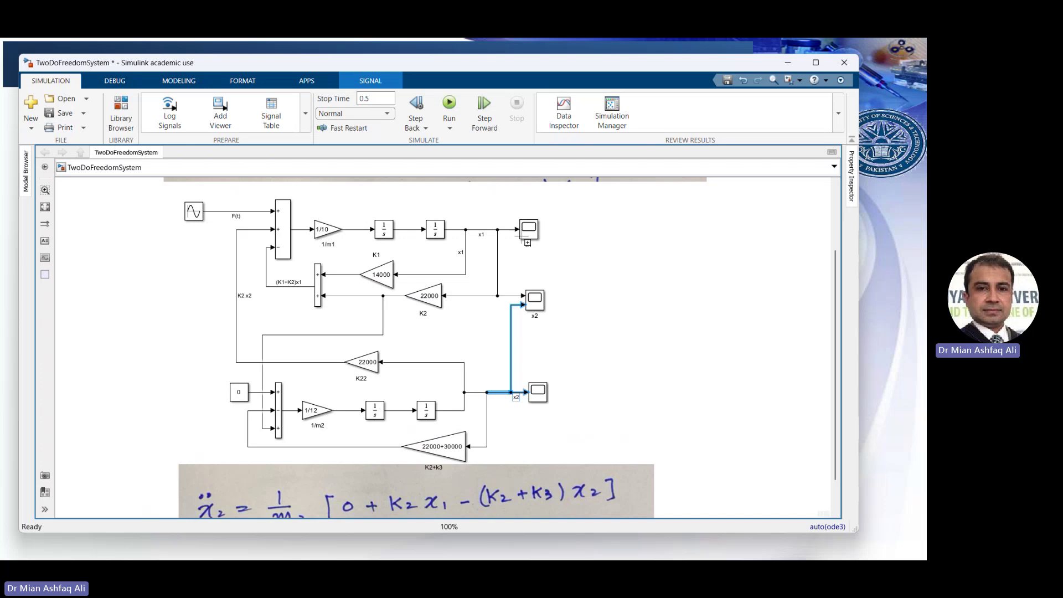
pyautogui.doubleClick(437, 230)
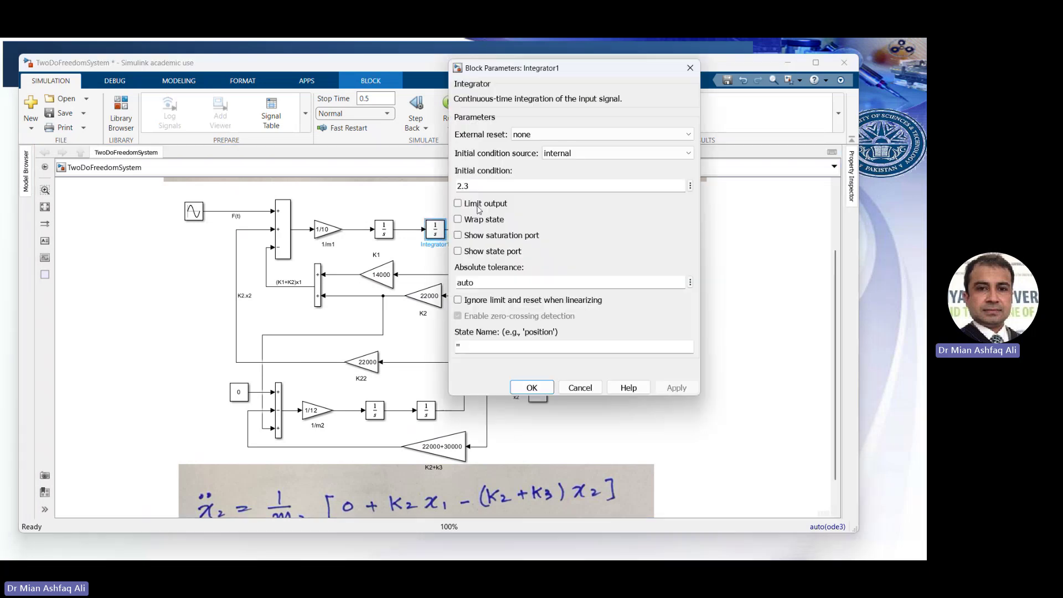
pyautogui.doubleClick(468, 185)
pyautogui.click(526, 386)
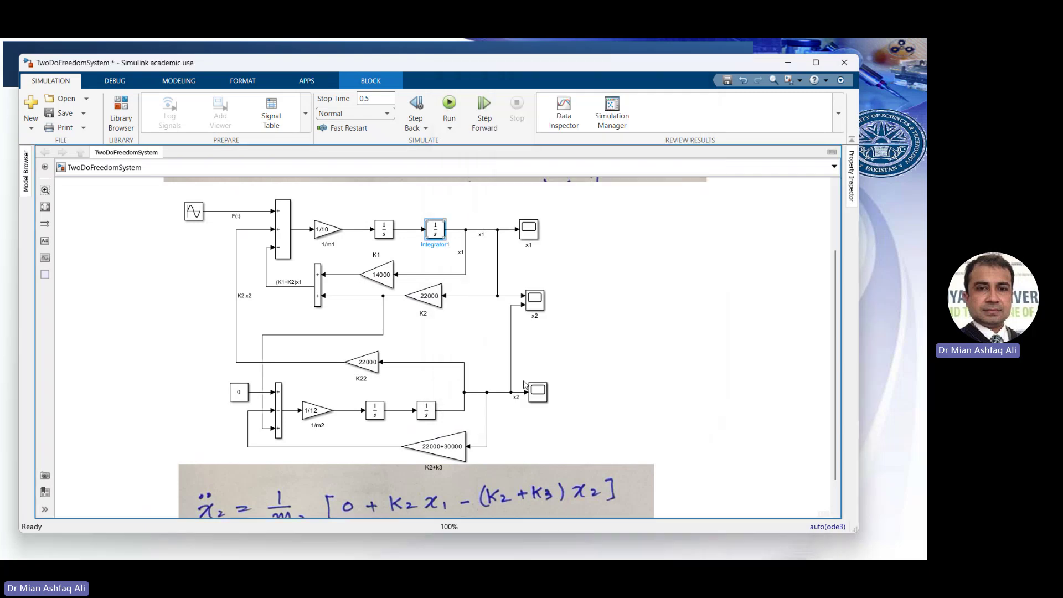
# Set the initial condition of the second integrator in the x2 loop to 1
pyautogui.doubleClick(425, 411)
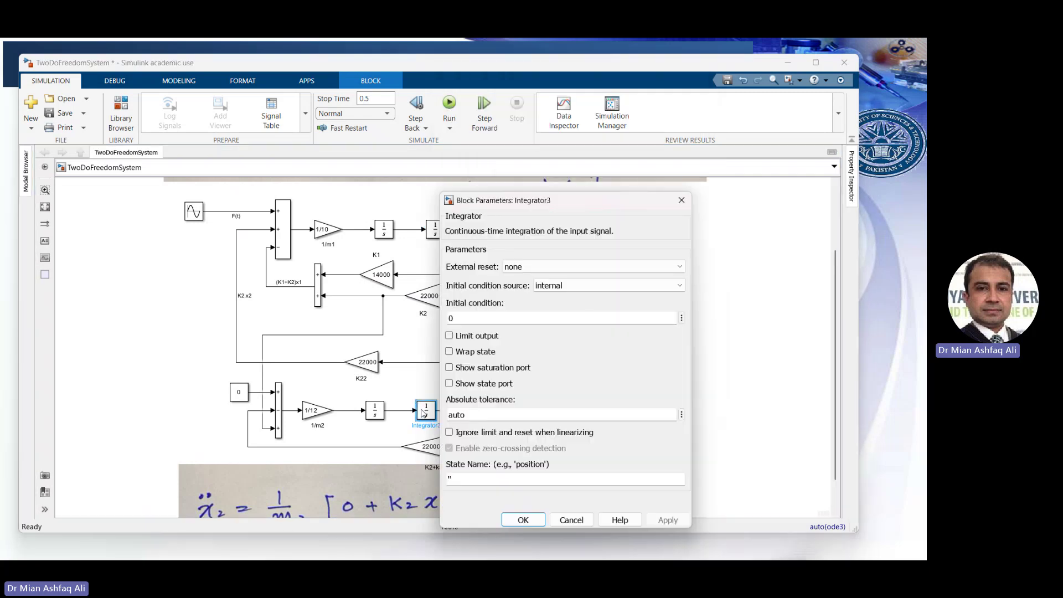
pyautogui.doubleClick(471, 319)
pyautogui.write('1')
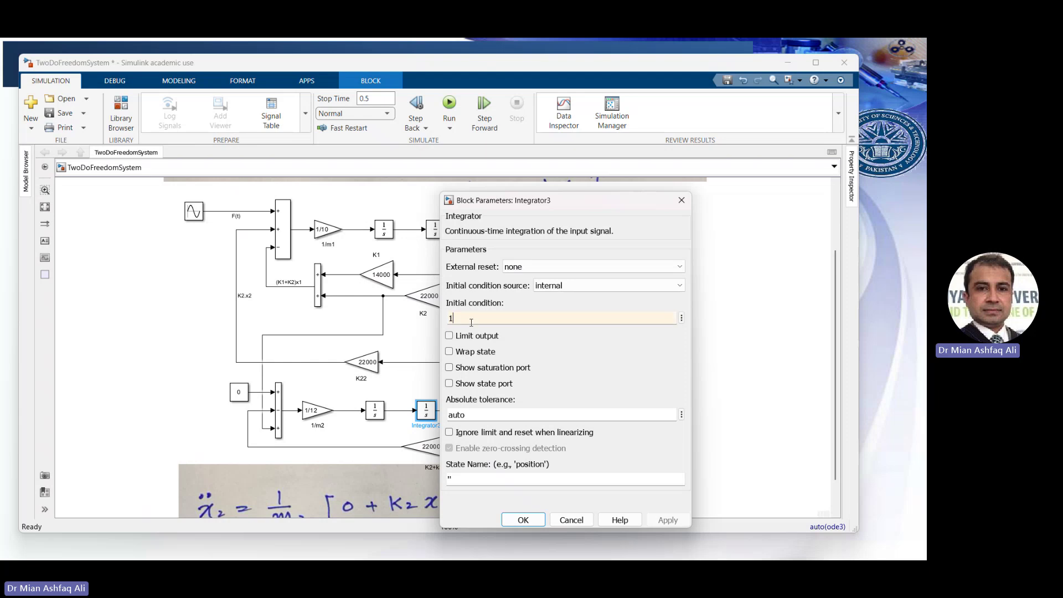
pyautogui.press('Return')
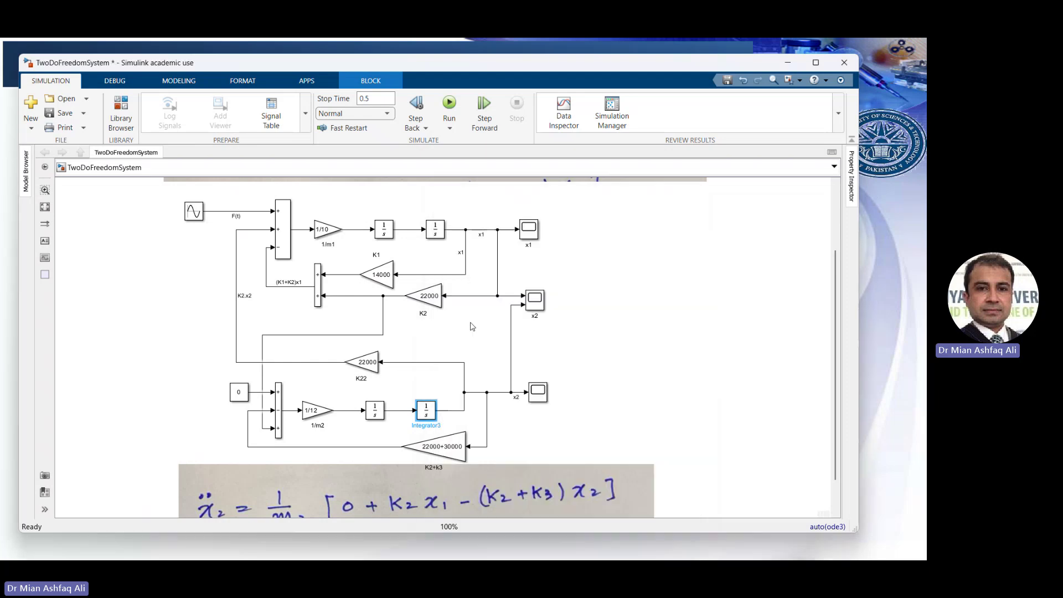
# Set the Sine Wave forcing block's amplitude to 1 and run the simulation from the scope that combines x1 and x2
pyautogui.doubleClick(192, 212)
pyautogui.doubleClick(228, 294)
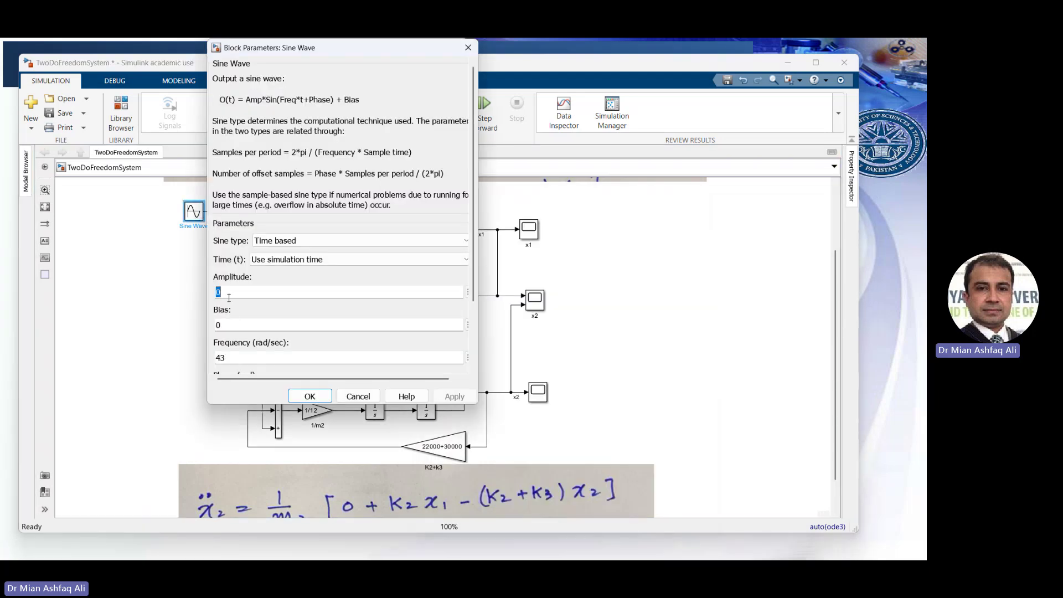
pyautogui.write('1')
pyautogui.press('Return')
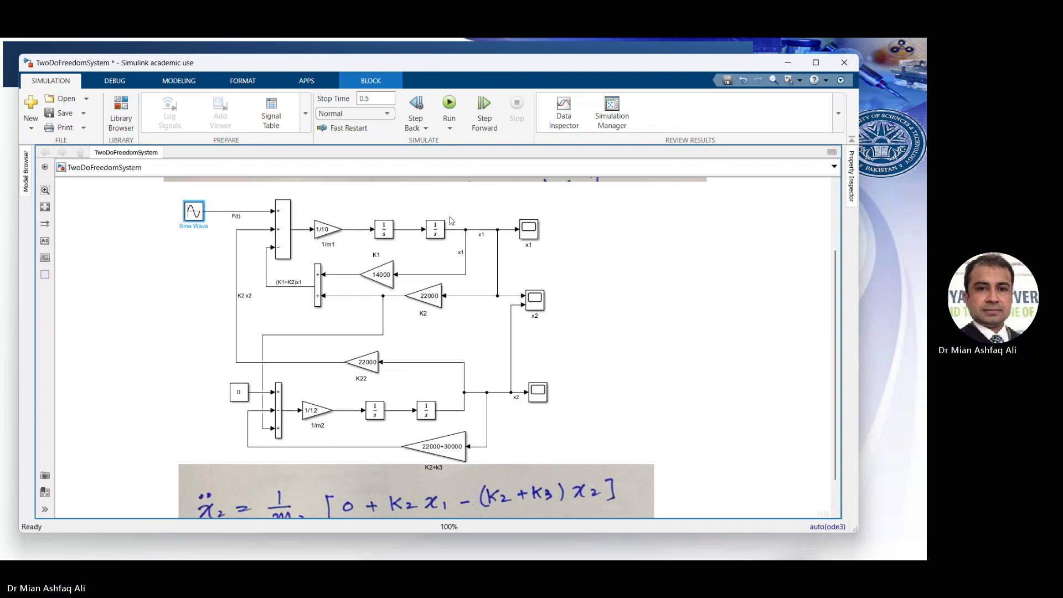
pyautogui.doubleClick(533, 300)
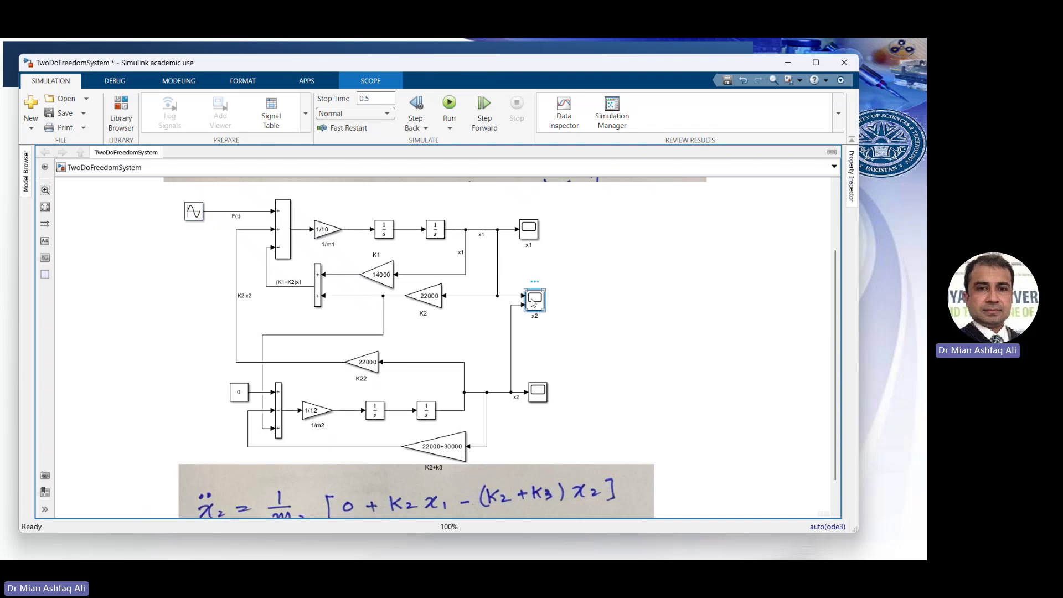
pyautogui.click(553, 157)
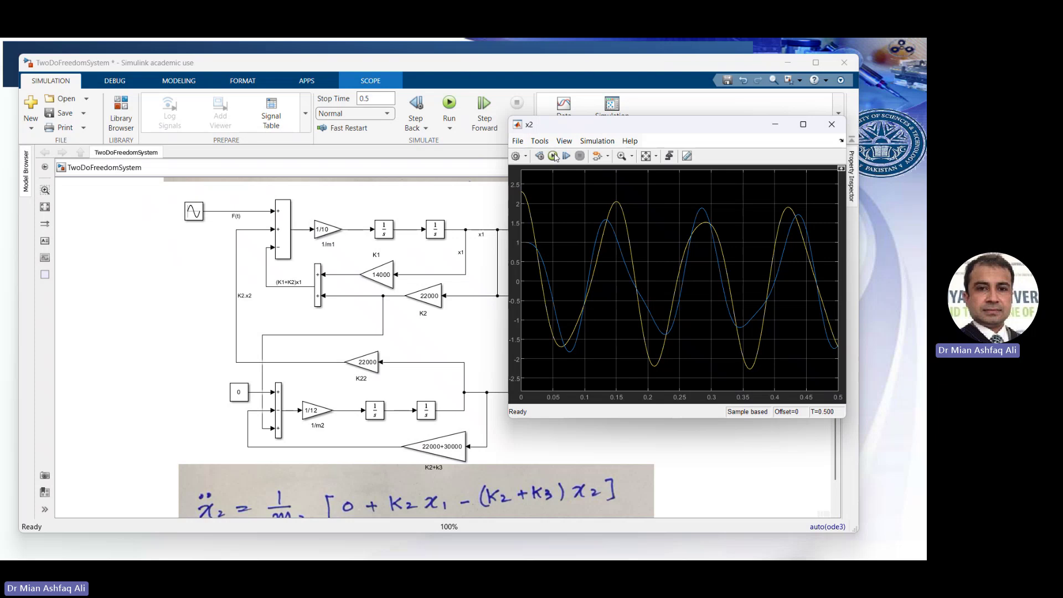
pyautogui.click(462, 322)
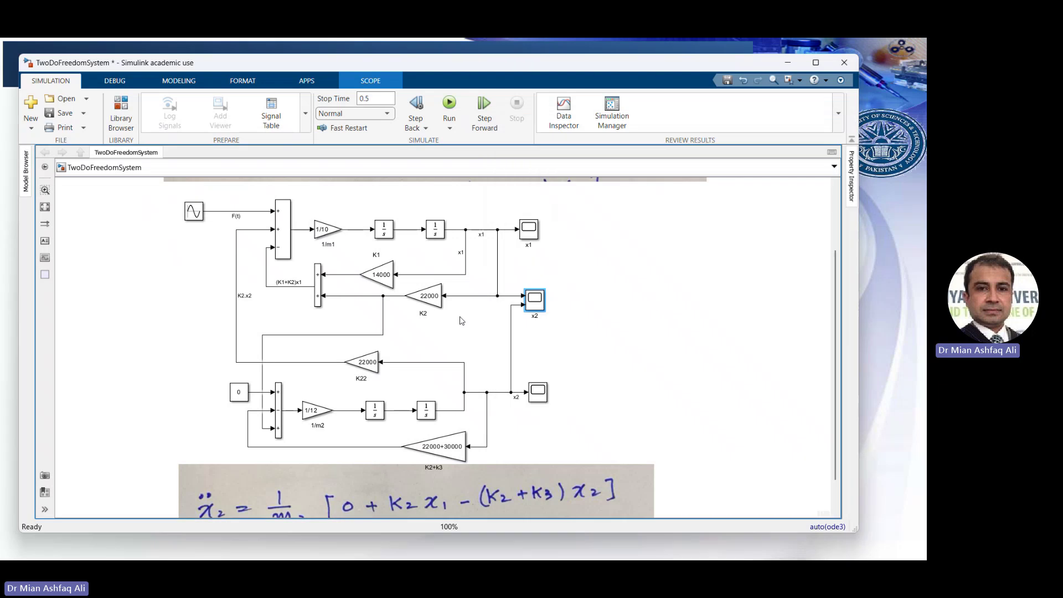
# Set the initial condition of the second integrator in the x2 loop to -1 and rerun the simulation from the combined scope
pyautogui.click(429, 412)
pyautogui.doubleClick(429, 413)
pyautogui.doubleClick(467, 317)
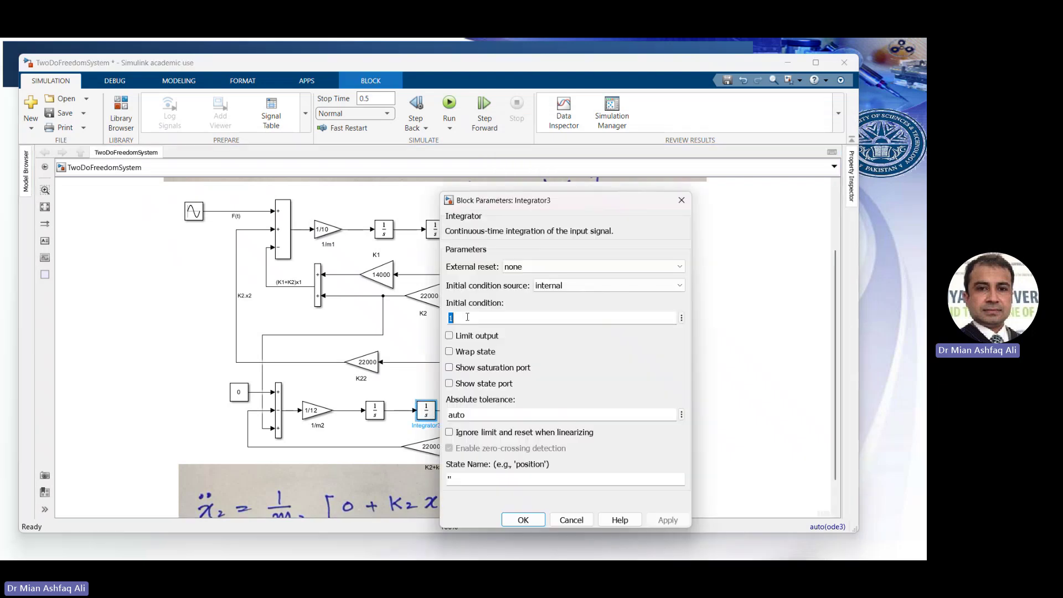
pyautogui.write('0')
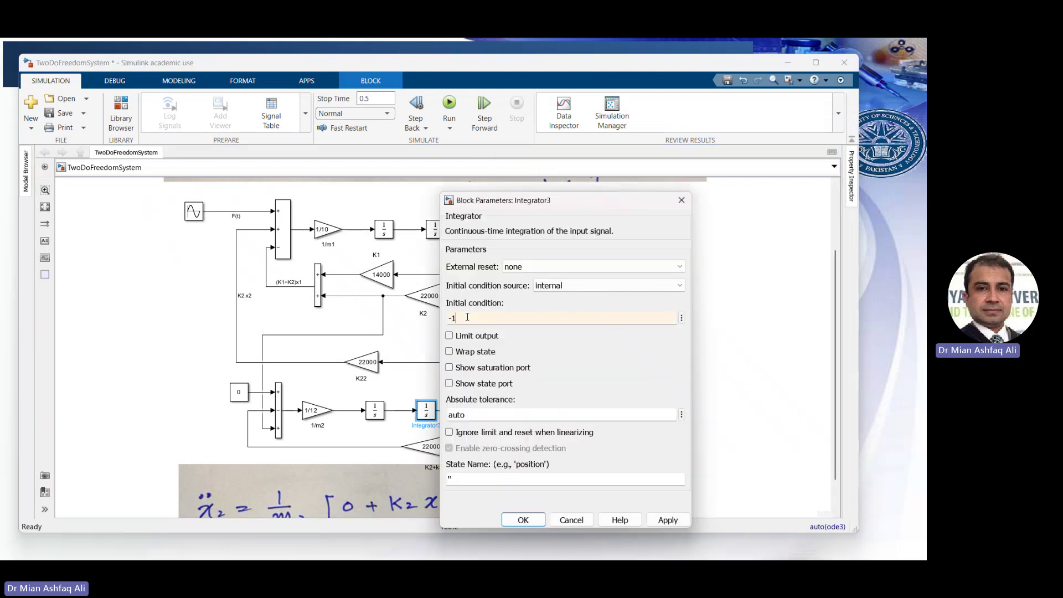
pyautogui.press('Return')
pyautogui.doubleClick(542, 297)
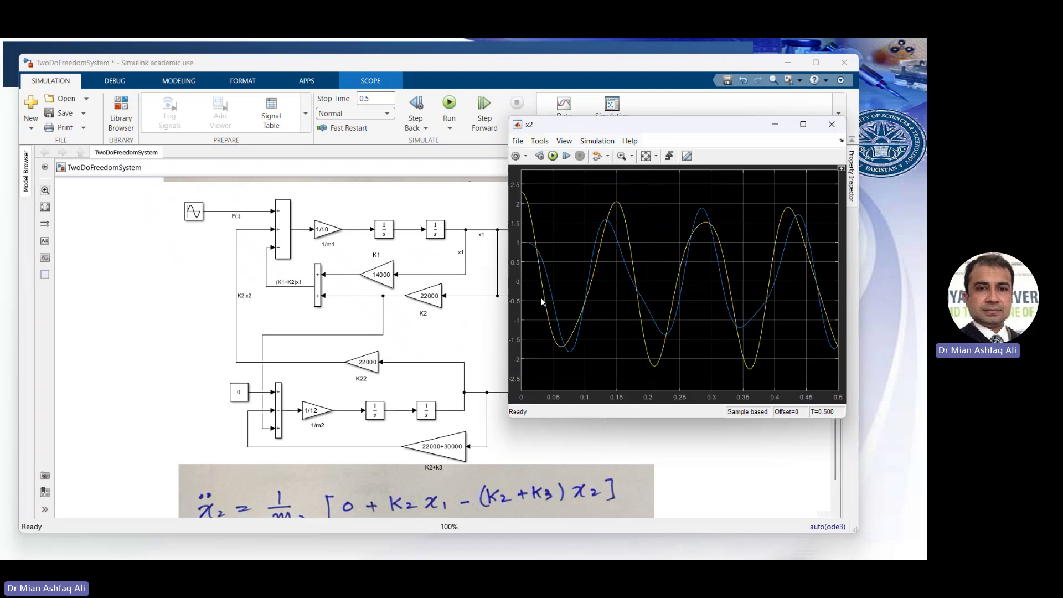
pyautogui.click(554, 156)
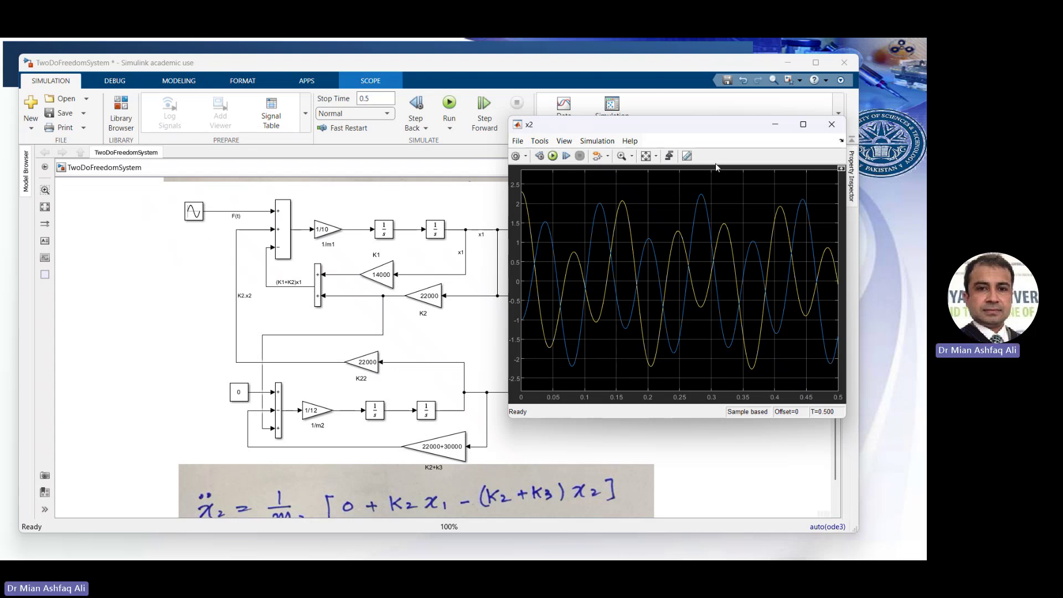
pyautogui.click(789, 62)
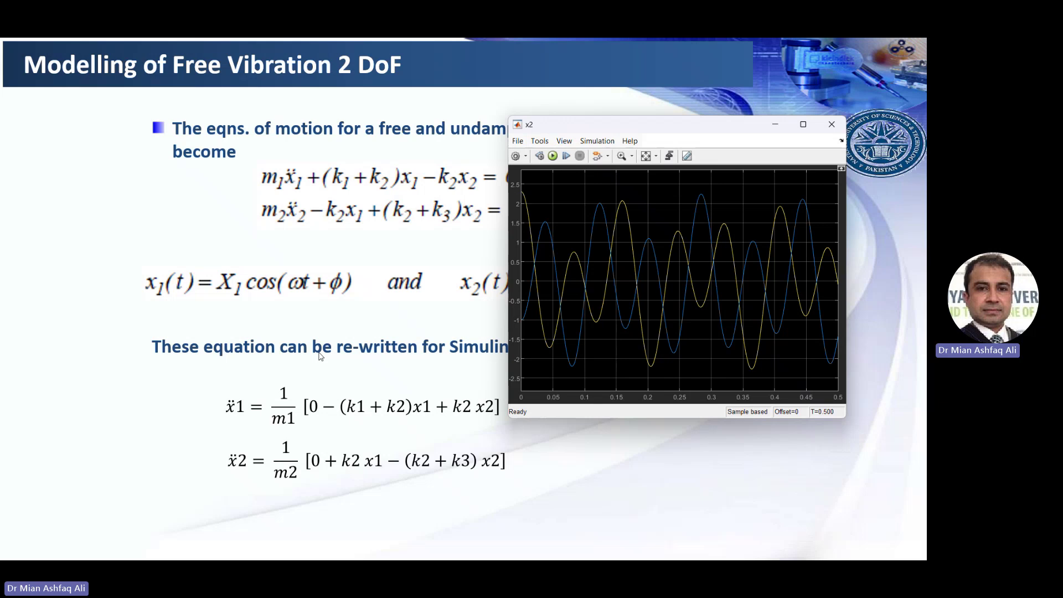
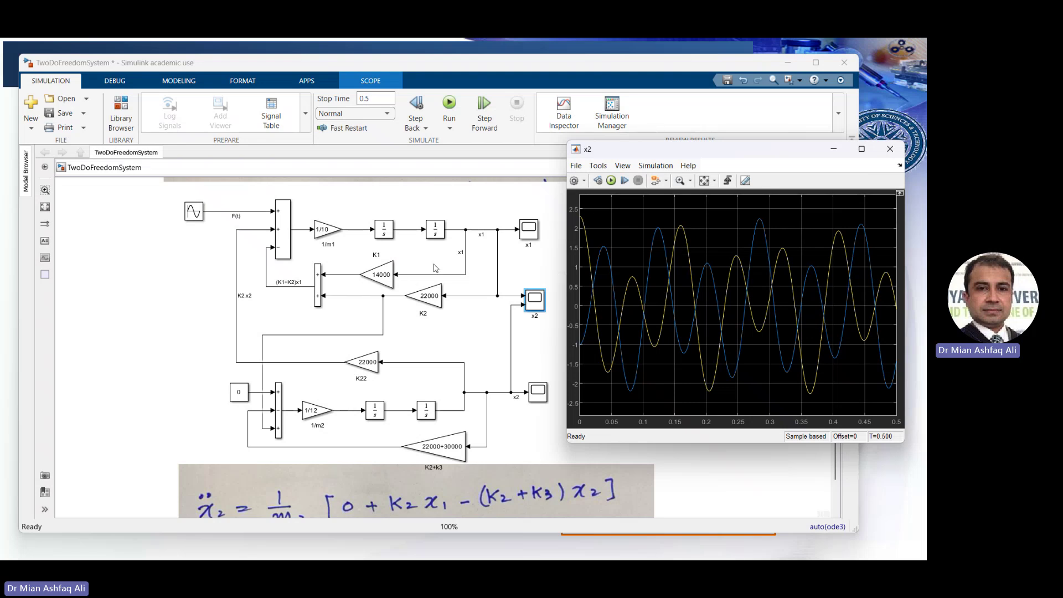
# Review the initial conditions of the second integrators in the x1 and x2 loops
pyautogui.doubleClick(433, 231)
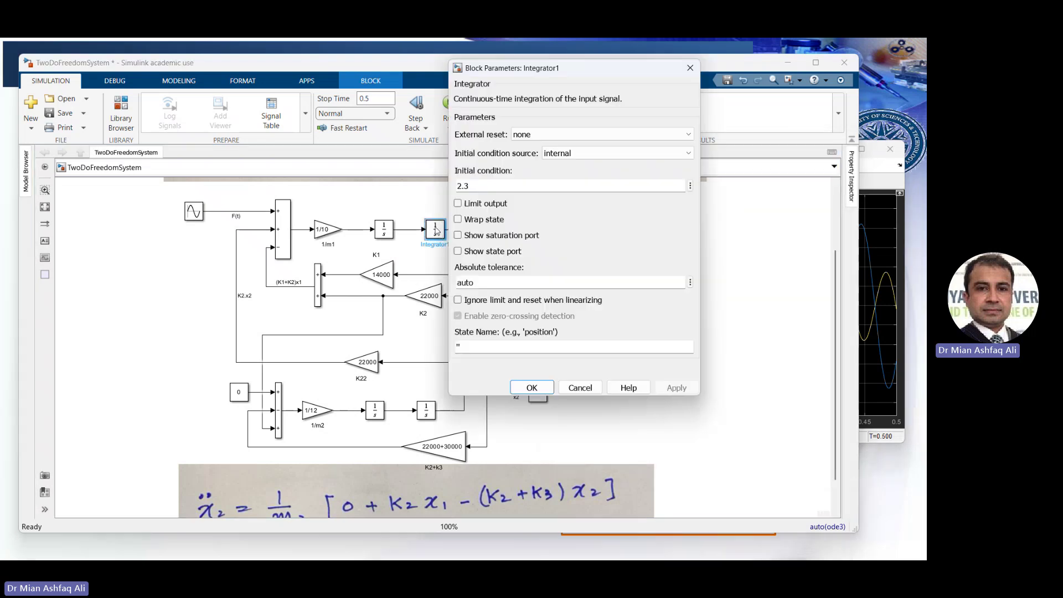
pyautogui.click(529, 387)
pyautogui.doubleClick(427, 411)
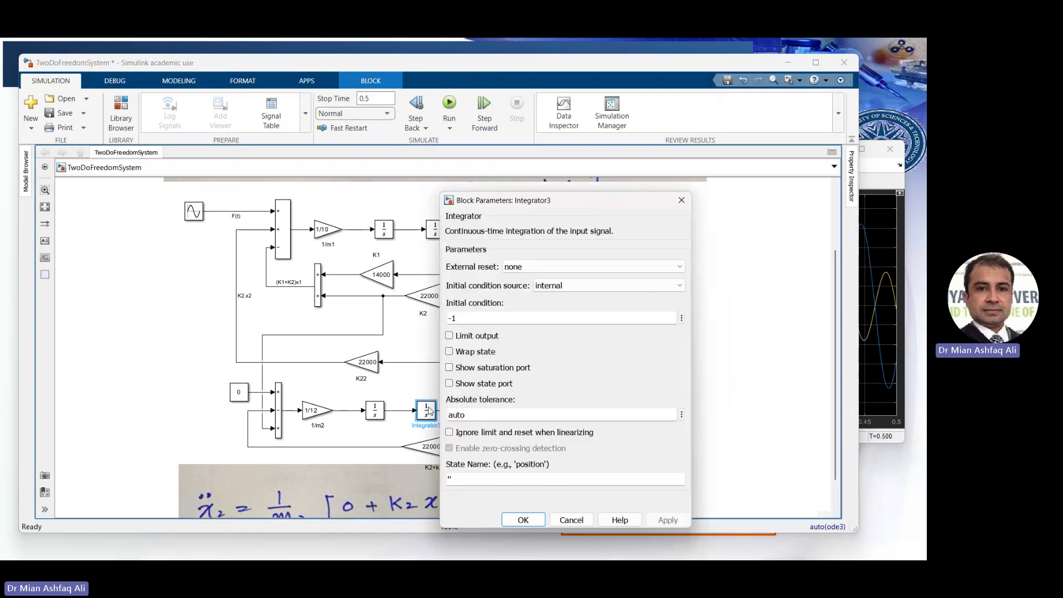
pyautogui.click(527, 523)
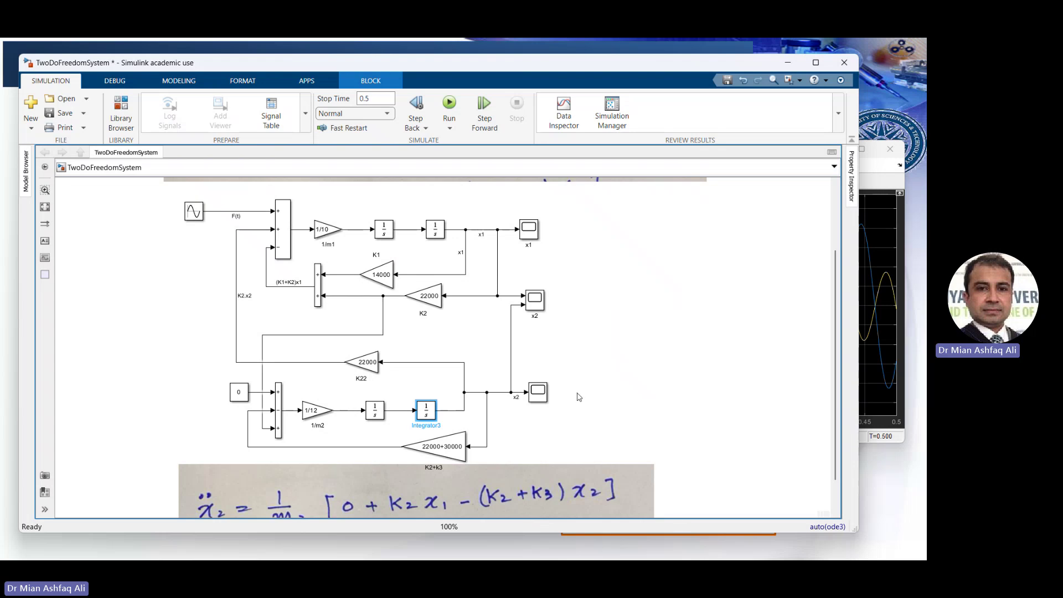
# Set the initial condition of the second integrator in the x2 loop to 0.761
pyautogui.doubleClick(425, 413)
pyautogui.doubleClick(473, 317)
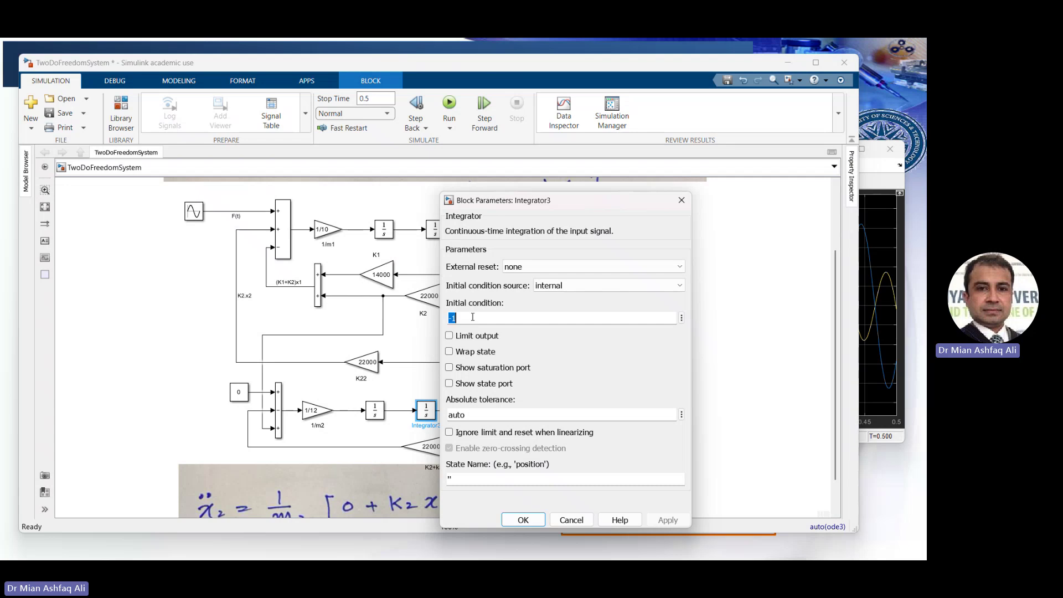
pyautogui.write('0.7')
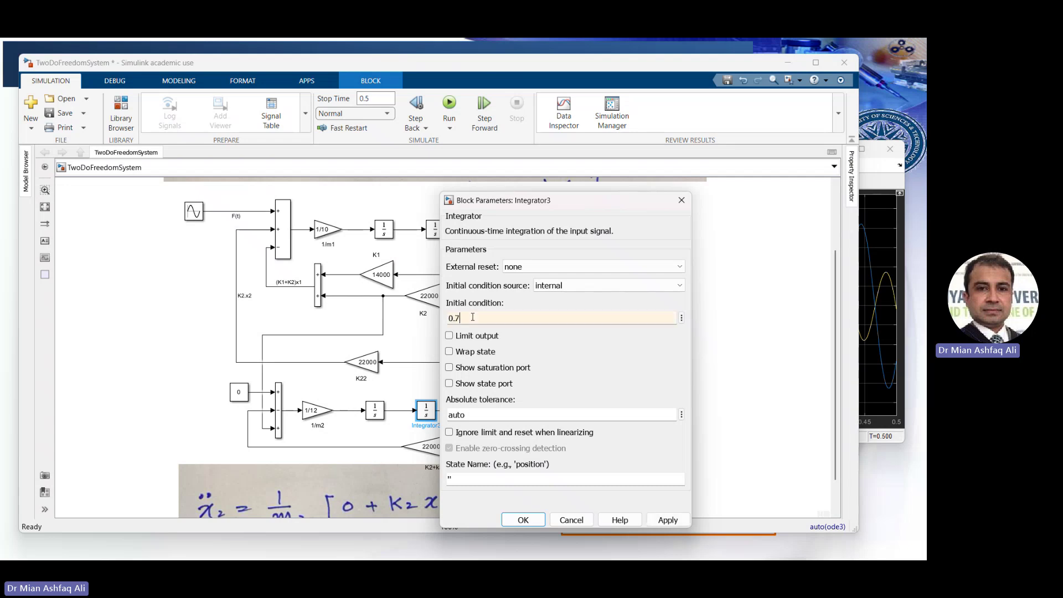
pyautogui.write('61')
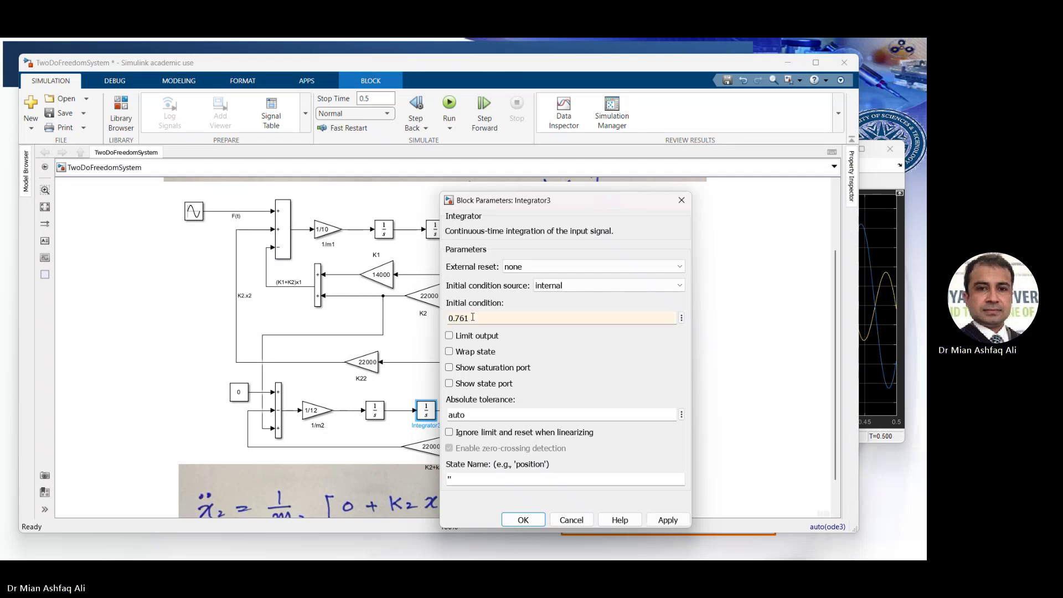
pyautogui.click(526, 519)
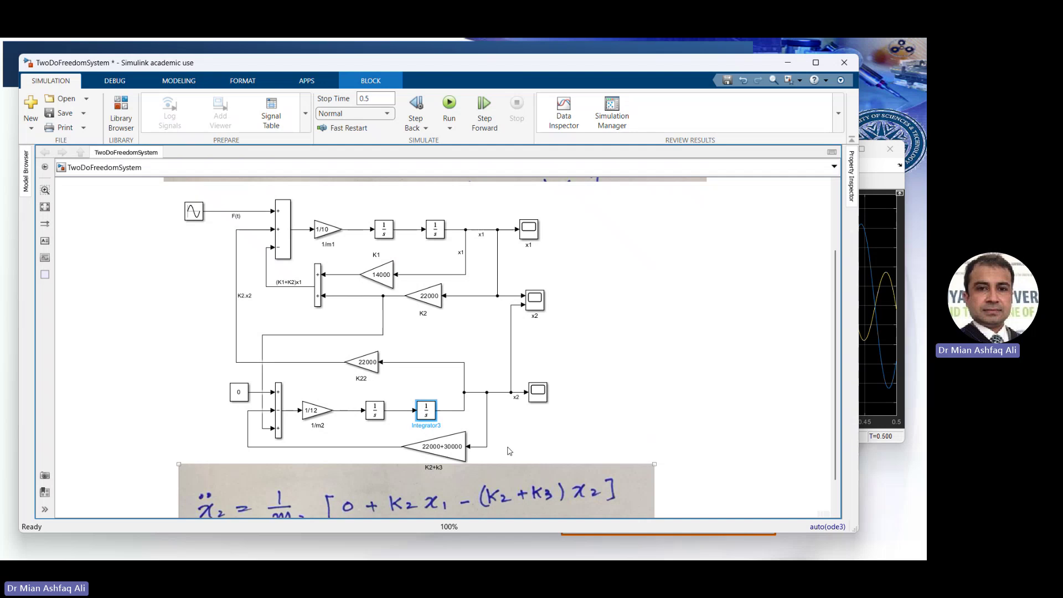
# Set the initial condition of the second integrator in the x1 loop to 1 and run the simulation from the combined scope
pyautogui.doubleClick(437, 235)
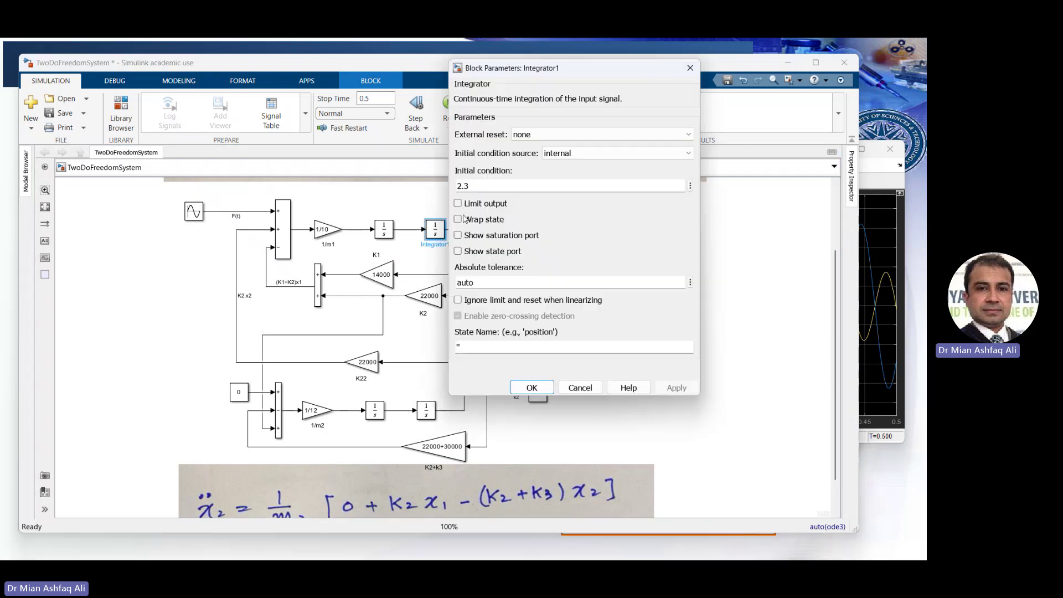
pyautogui.doubleClick(471, 186)
pyautogui.write('0')
pyautogui.press('Return')
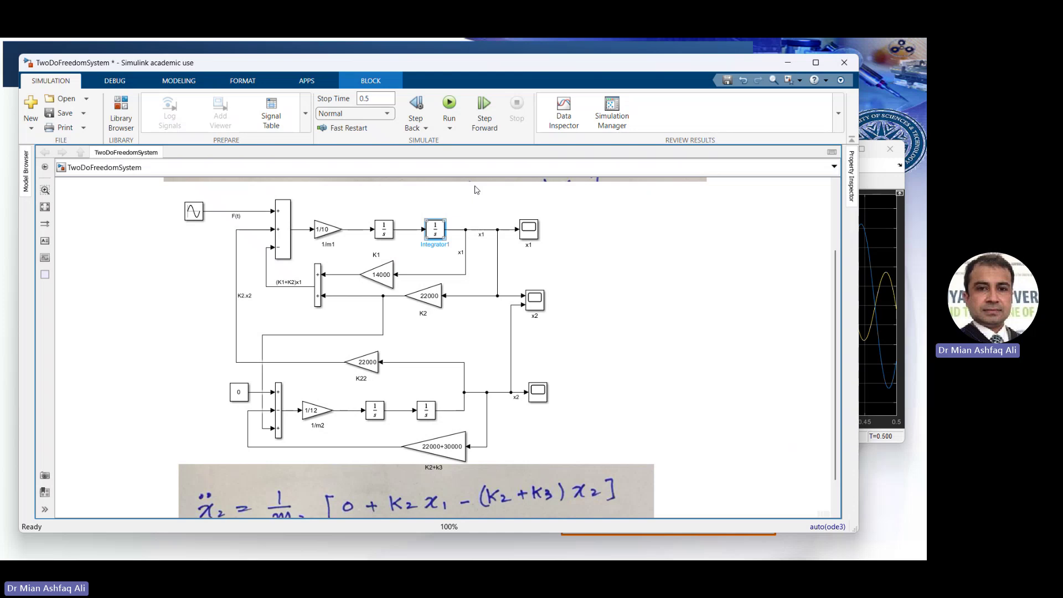
pyautogui.doubleClick(539, 300)
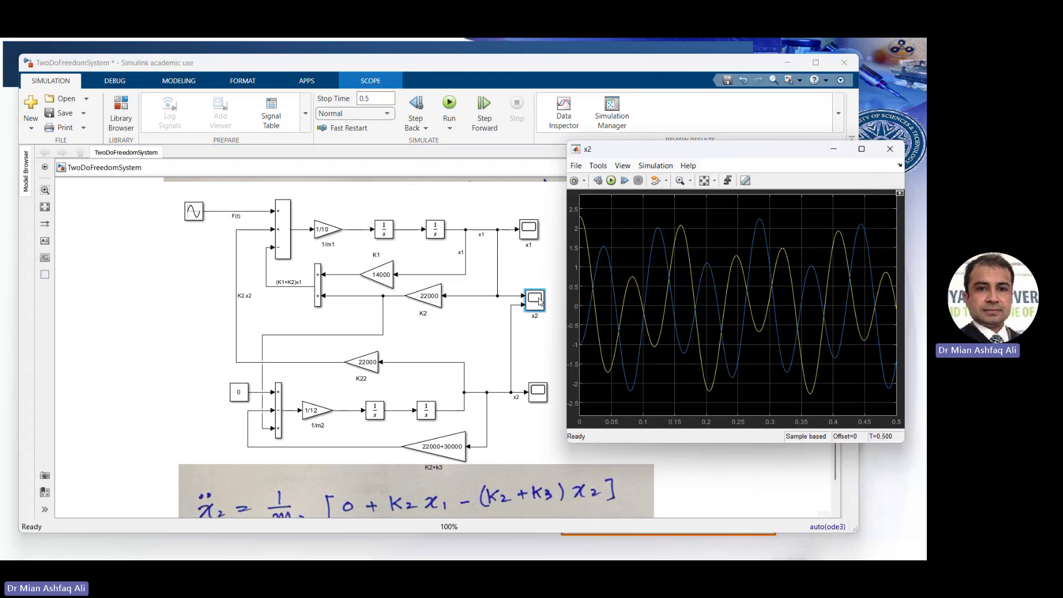
pyautogui.click(610, 182)
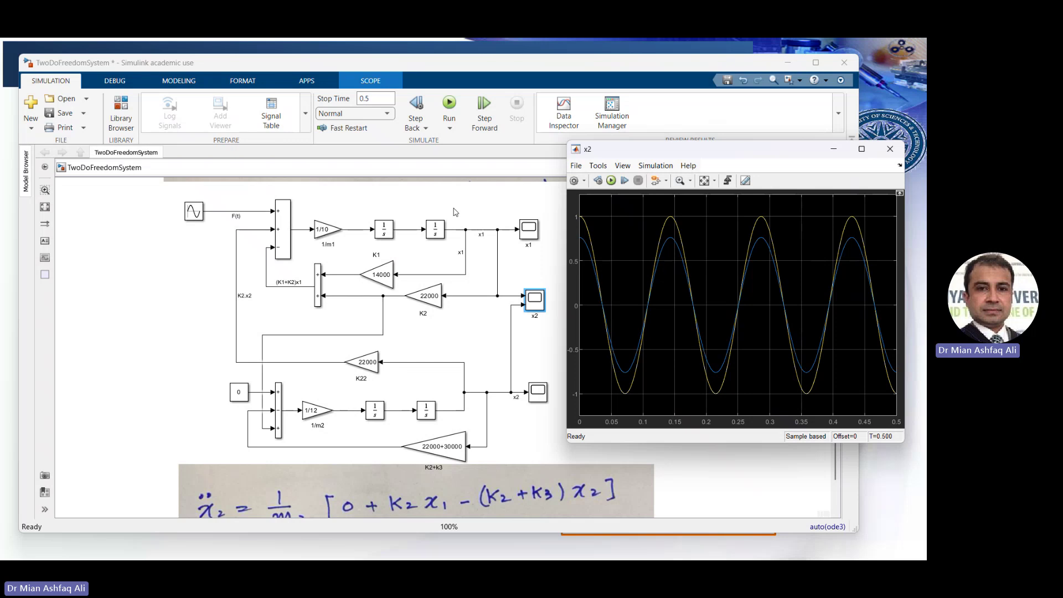
# Set the initial condition of the second integrator in the x1 loop to 1.3 and rerun the simulation to compare both responses
pyautogui.click(437, 234)
pyautogui.doubleClick(436, 234)
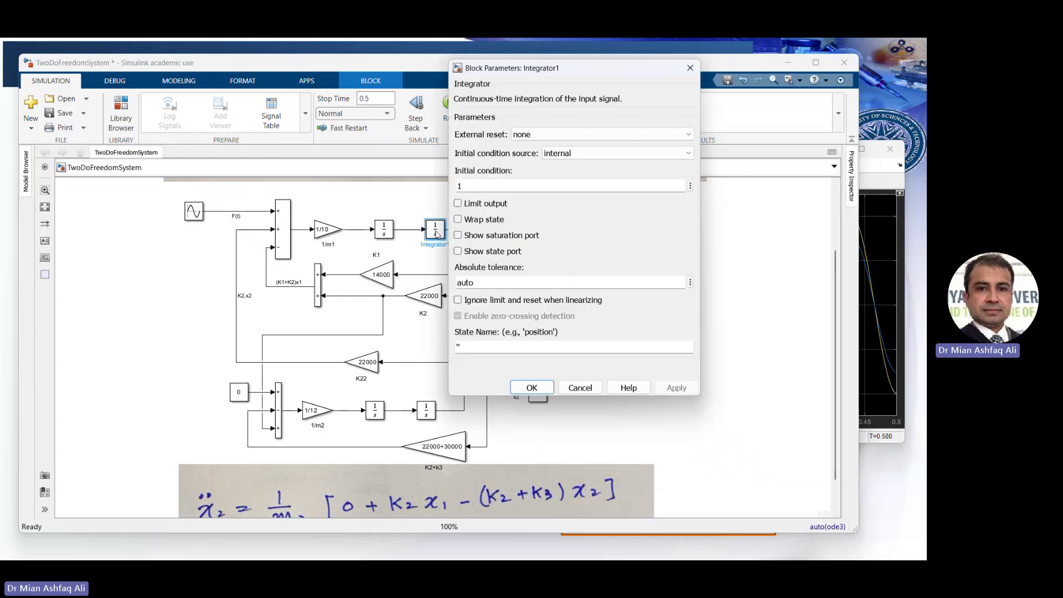
pyautogui.doubleClick(487, 187)
pyautogui.write('0.1')
pyautogui.press('Return')
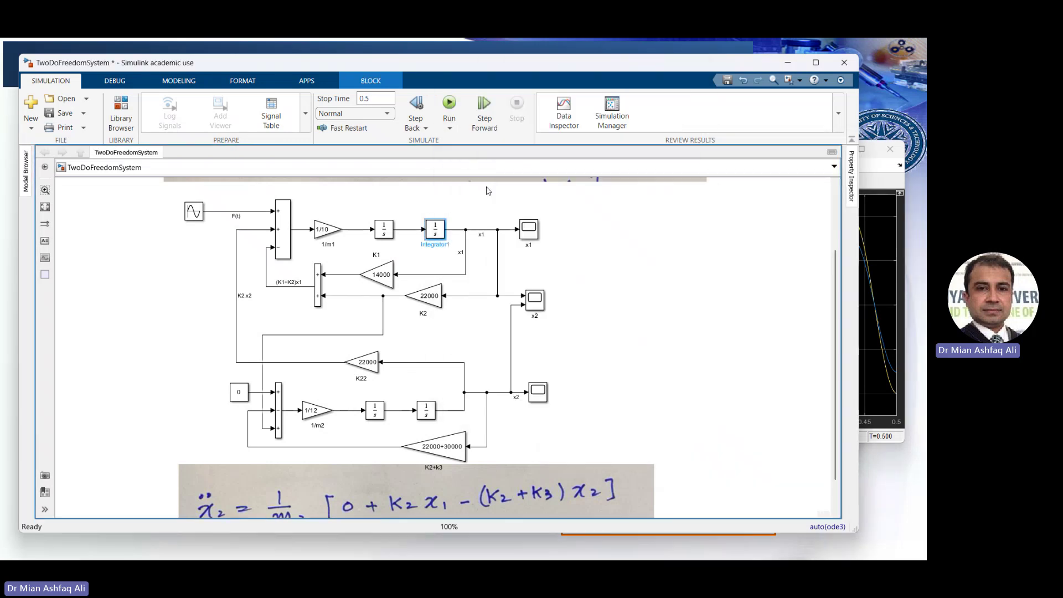
pyautogui.click(876, 273)
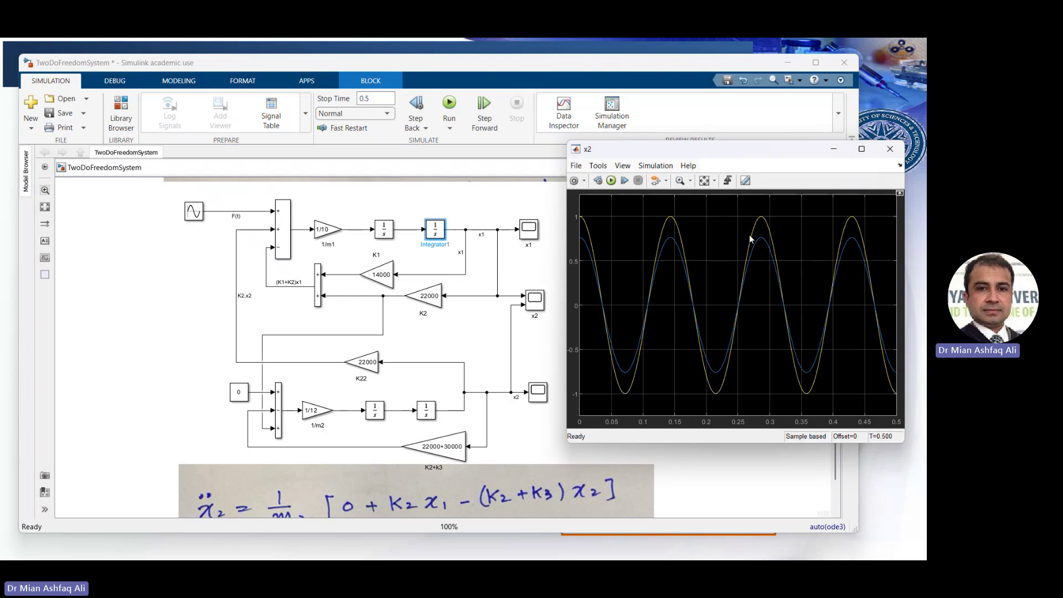
pyautogui.click(607, 183)
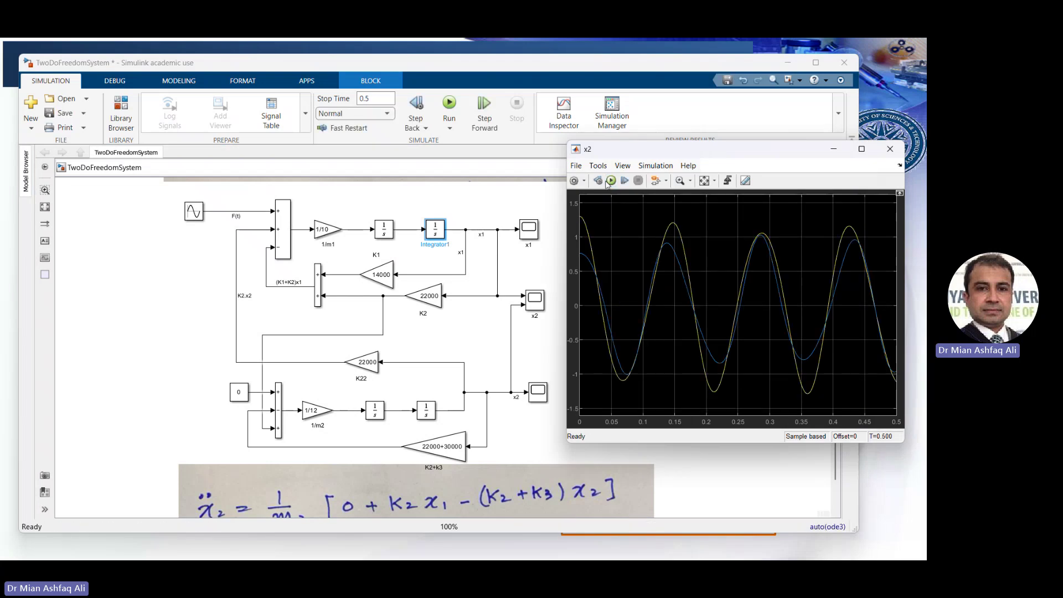
# Set the initial condition of the second integrator in the x1 loop back to 1
pyautogui.doubleClick(437, 237)
pyautogui.doubleClick(464, 186)
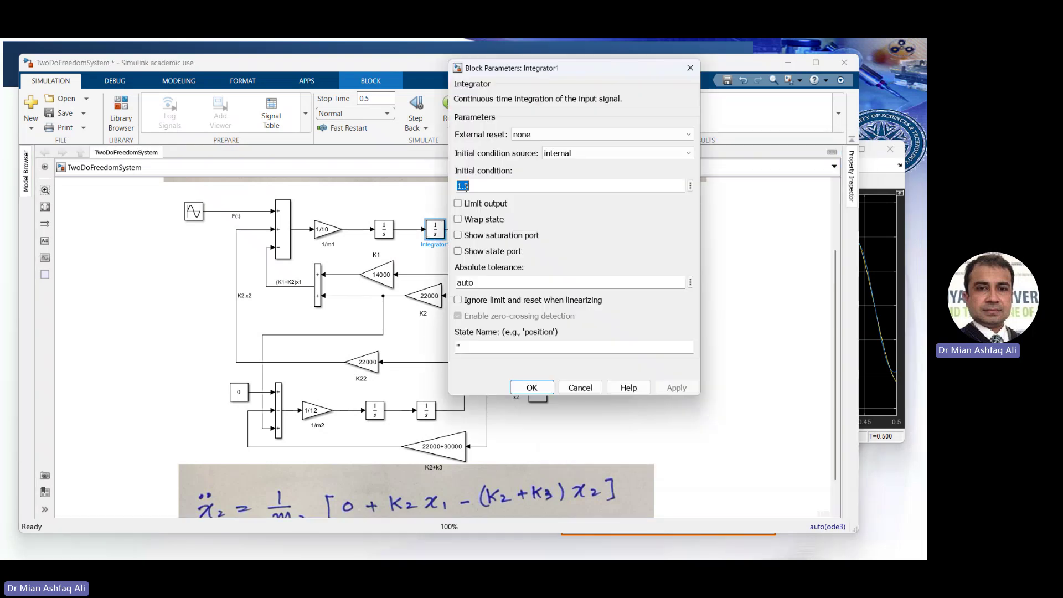
pyautogui.write('0')
pyautogui.press('Return')
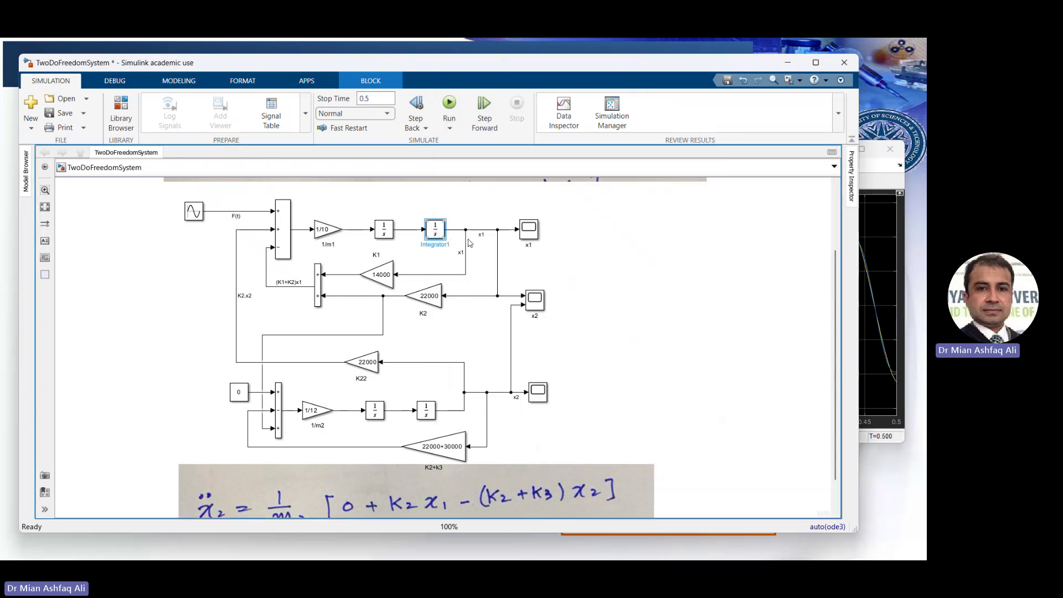
# Set the initial condition of the second integrator in the x2 loop to -1.0 and check the x1 loop's initial condition
pyautogui.click(432, 411)
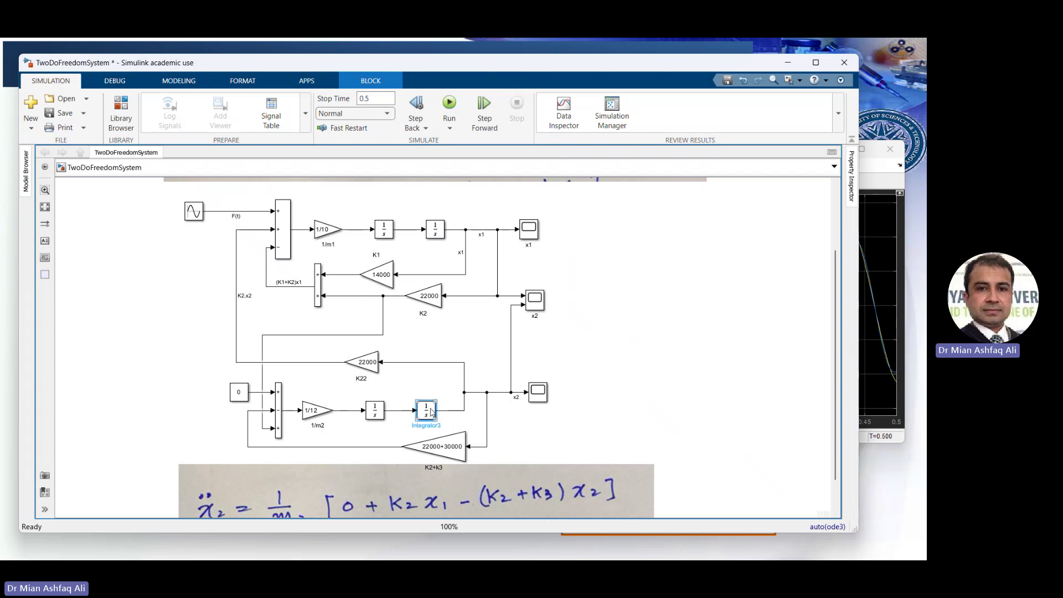
pyautogui.doubleClick(431, 411)
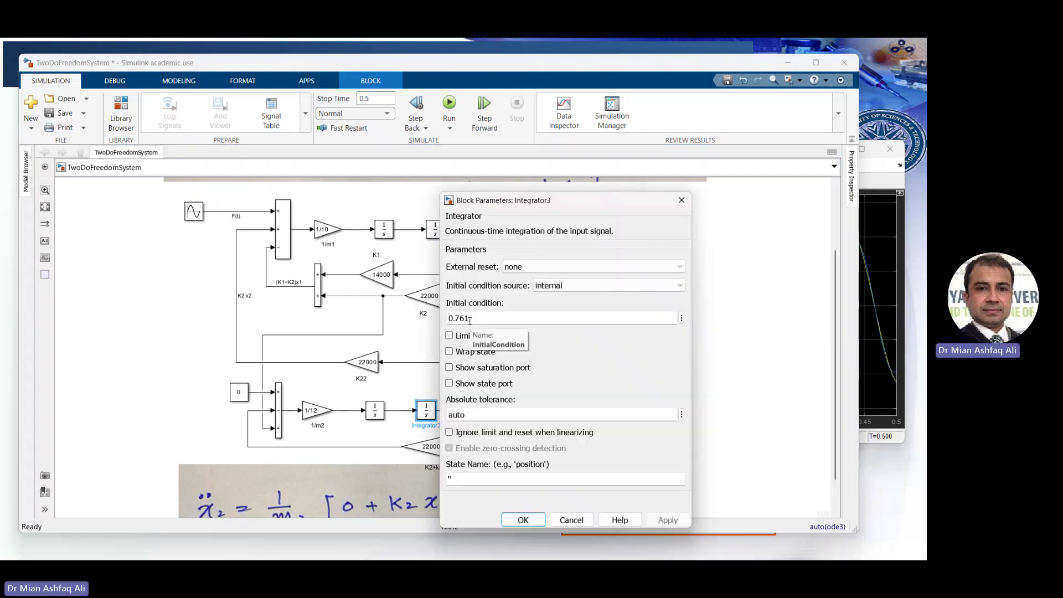
pyautogui.doubleClick(469, 319)
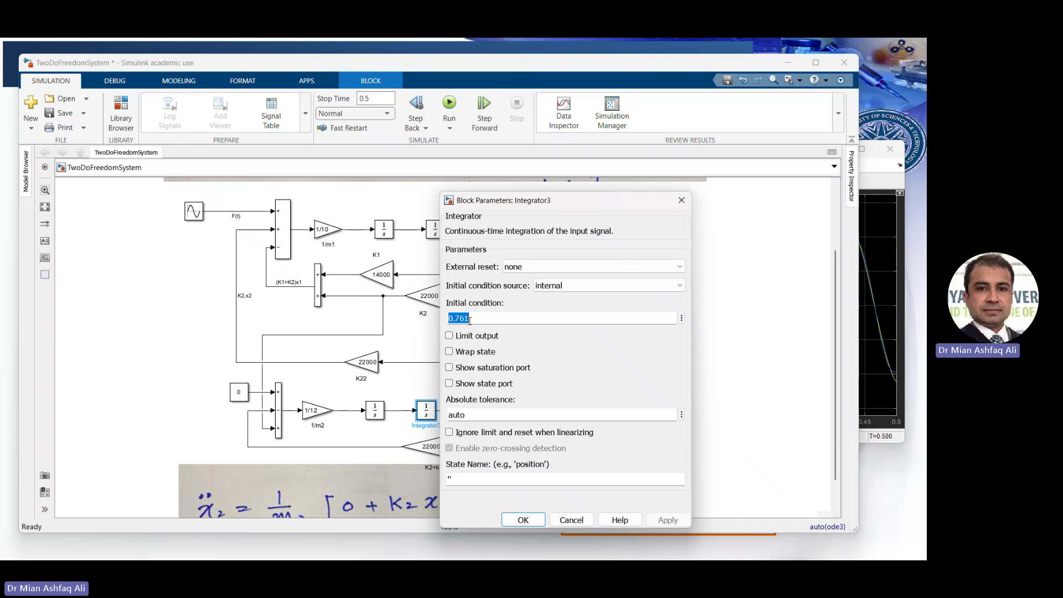
pyautogui.write('-1.0.761')
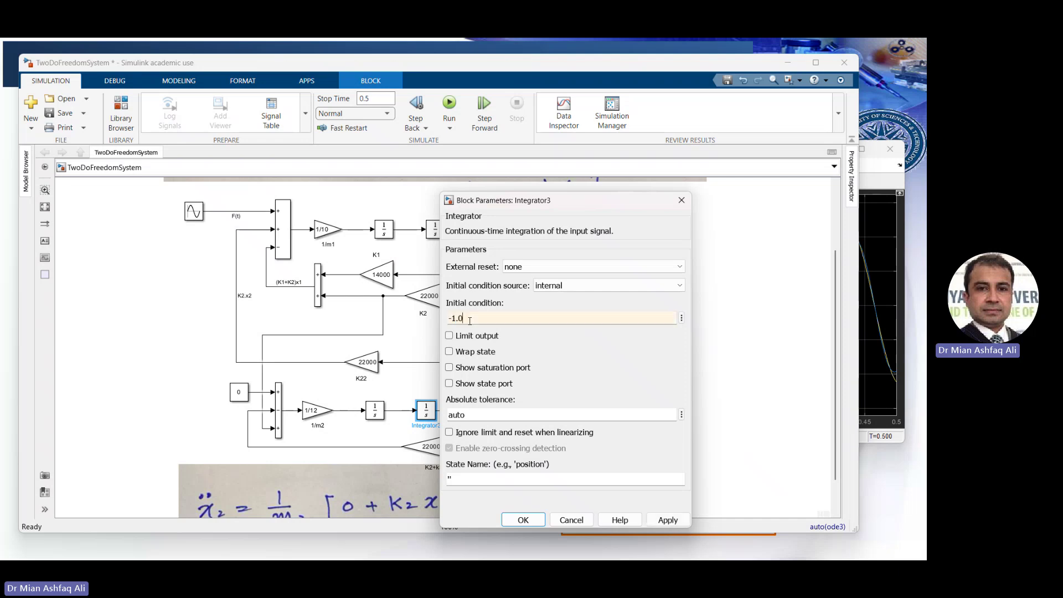
pyautogui.press('Return')
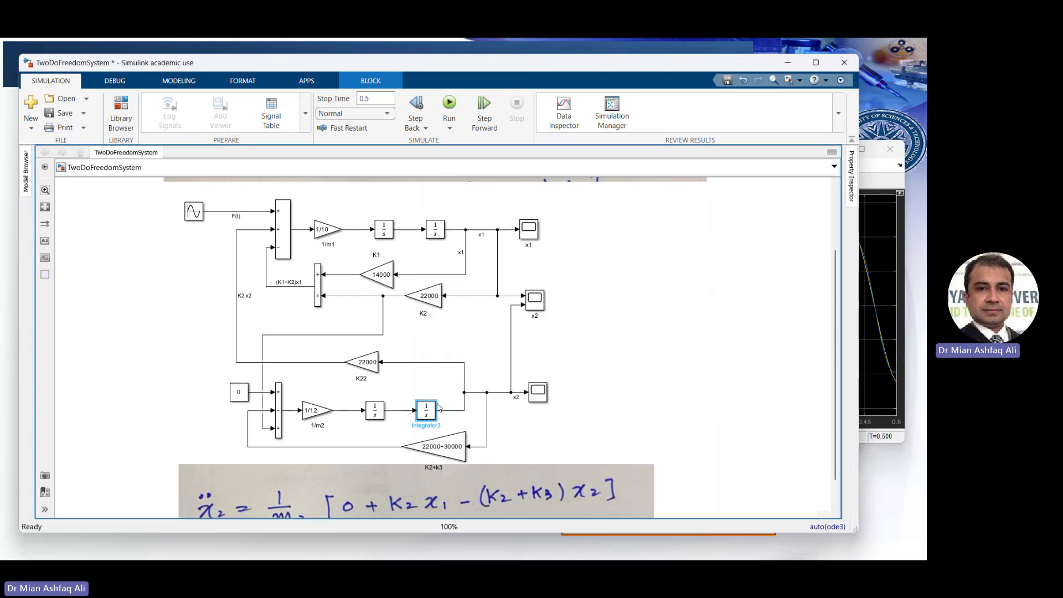
pyautogui.doubleClick(438, 231)
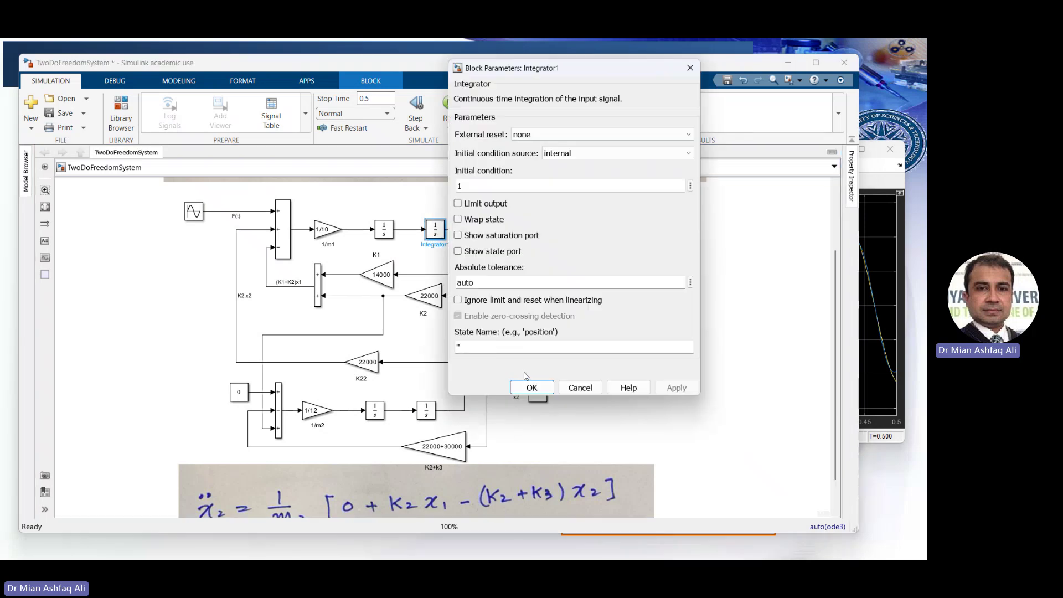
pyautogui.click(532, 388)
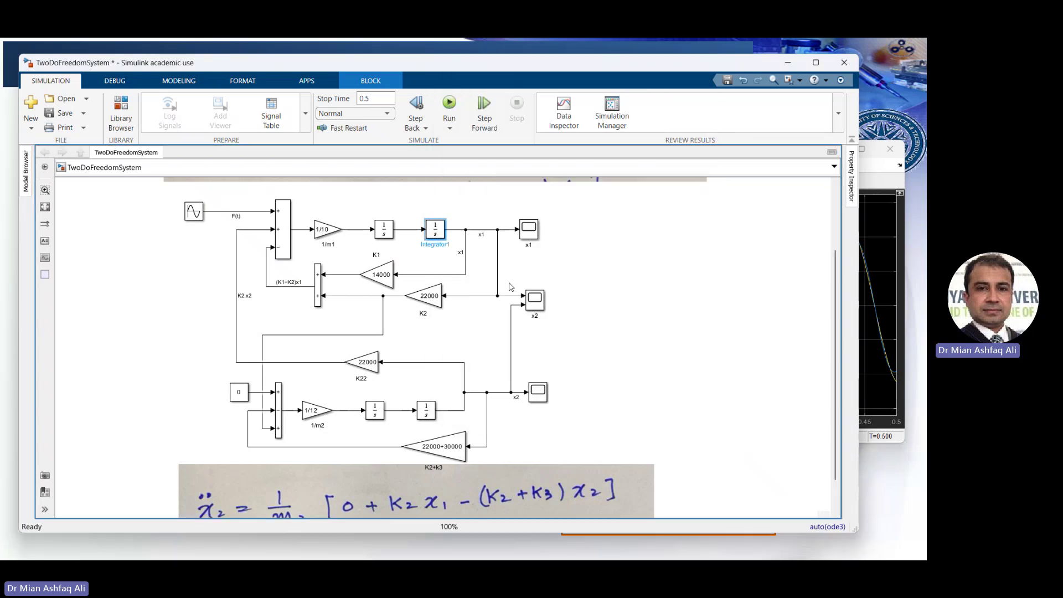
# Run the simulation from the combined scope to plot both mass displacements
pyautogui.doubleClick(535, 300)
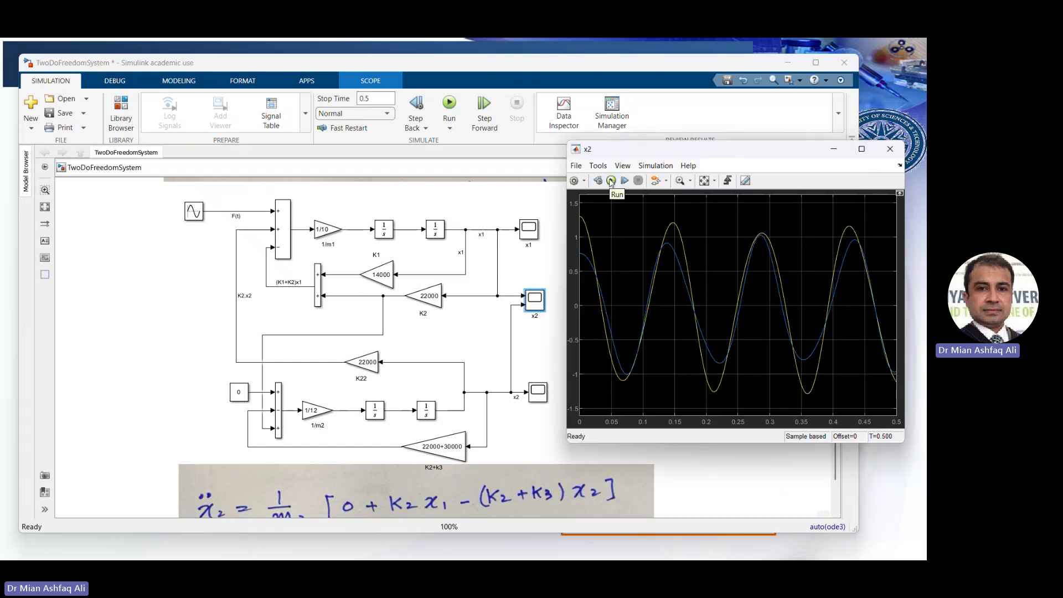
pyautogui.click(612, 181)
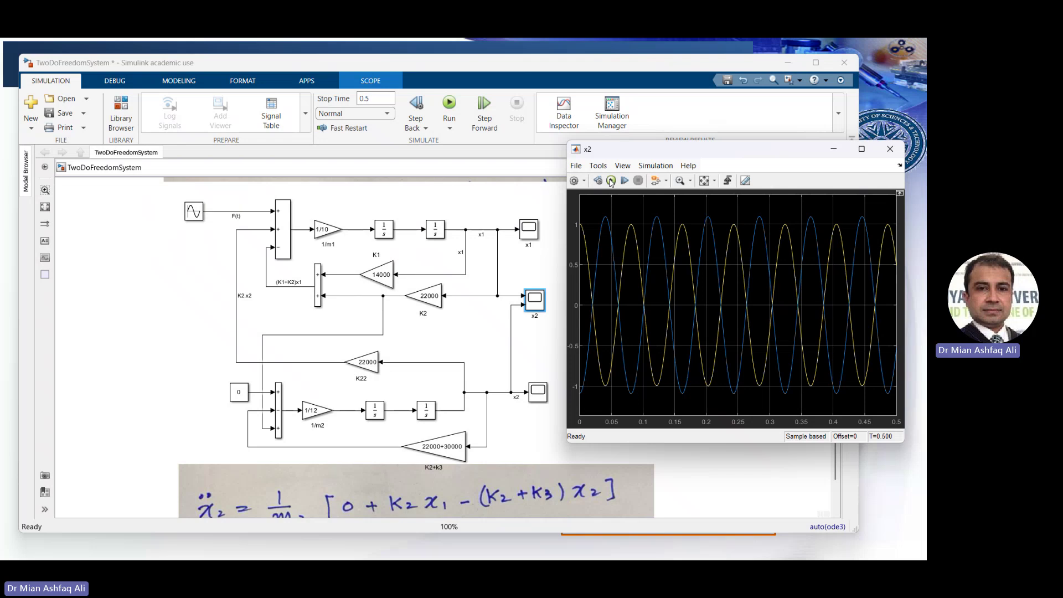
# Set the initial condition of the second integrator in the x2 loop to -2 and rerun the simulation from the combined scope
pyautogui.click(432, 414)
pyautogui.doubleClick(432, 414)
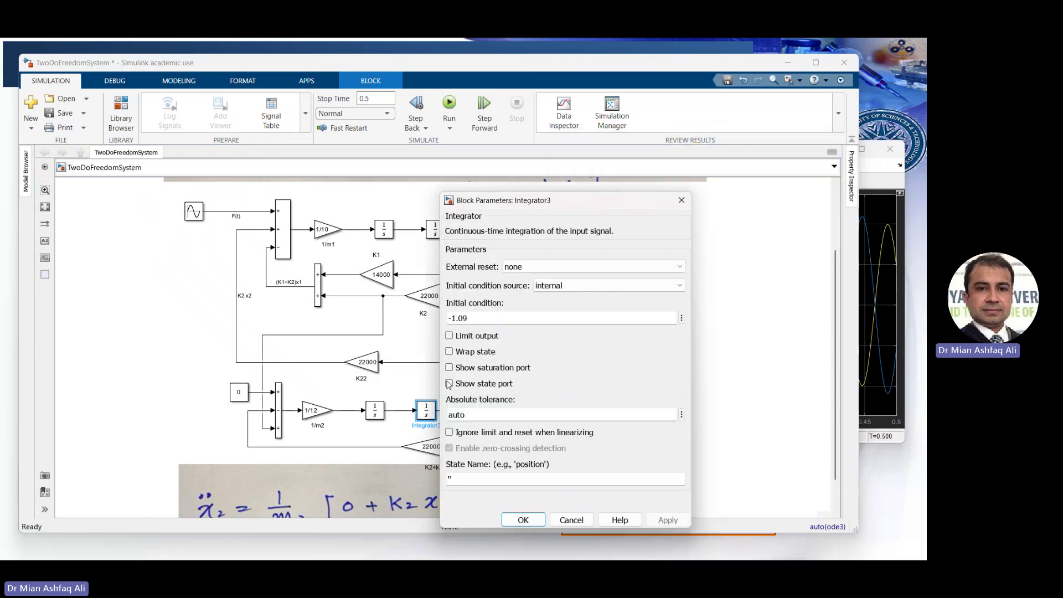
pyautogui.doubleClick(467, 317)
pyautogui.write('0')
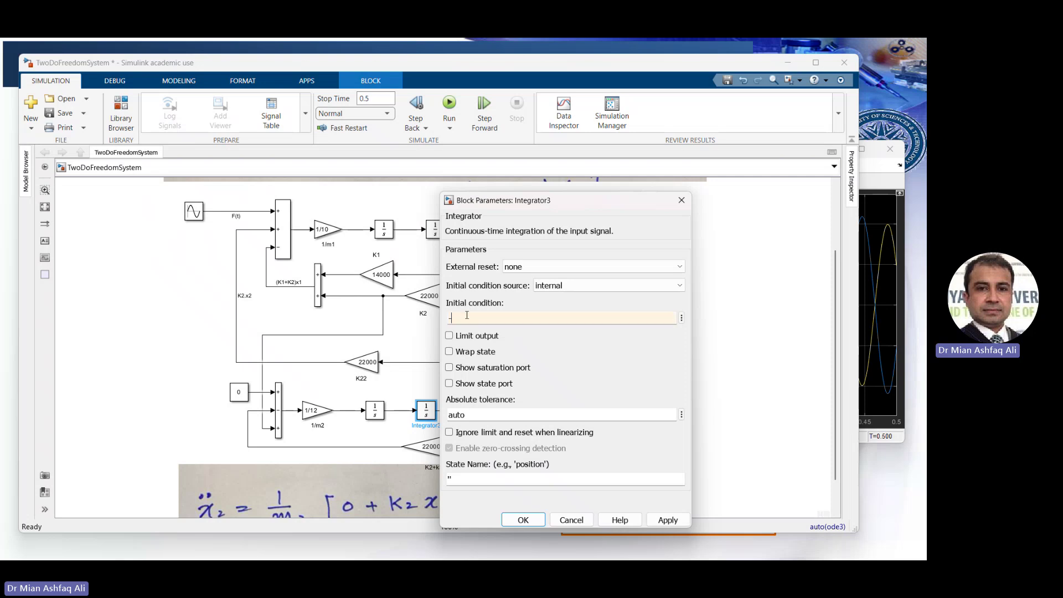
pyautogui.press('Return')
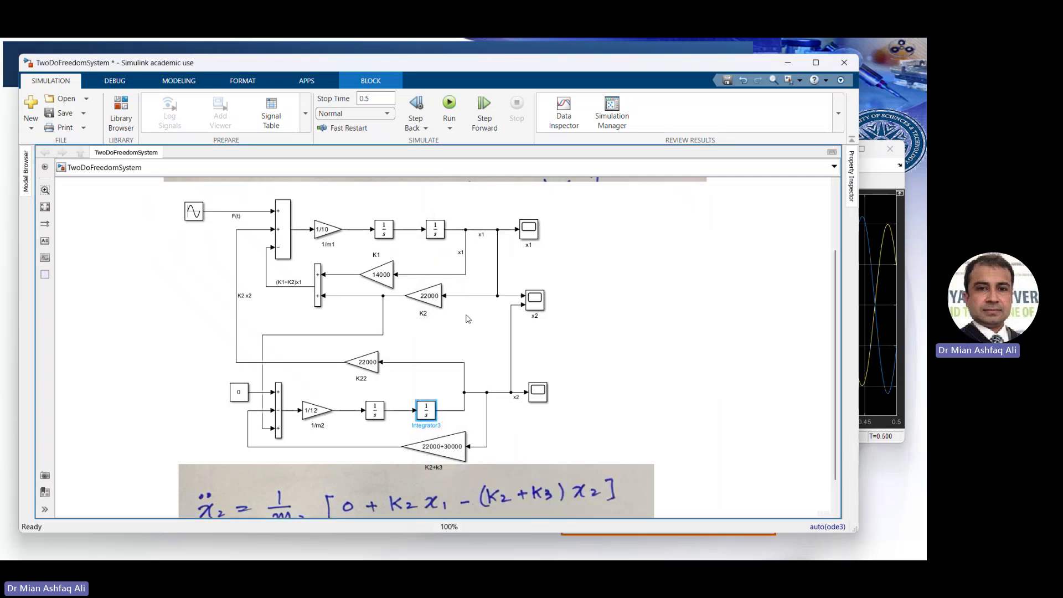
pyautogui.doubleClick(534, 300)
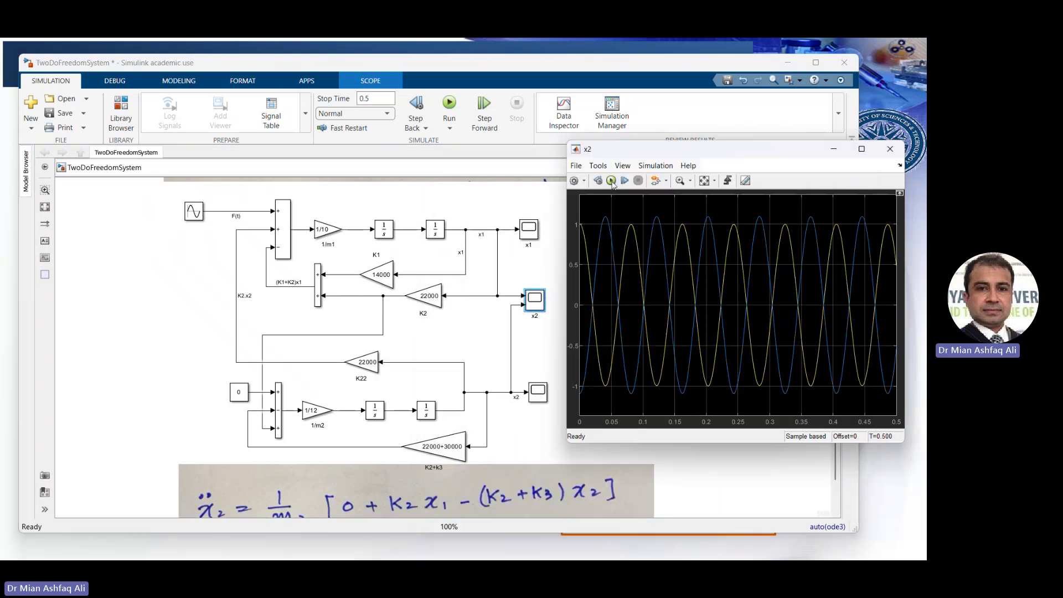
pyautogui.click(611, 181)
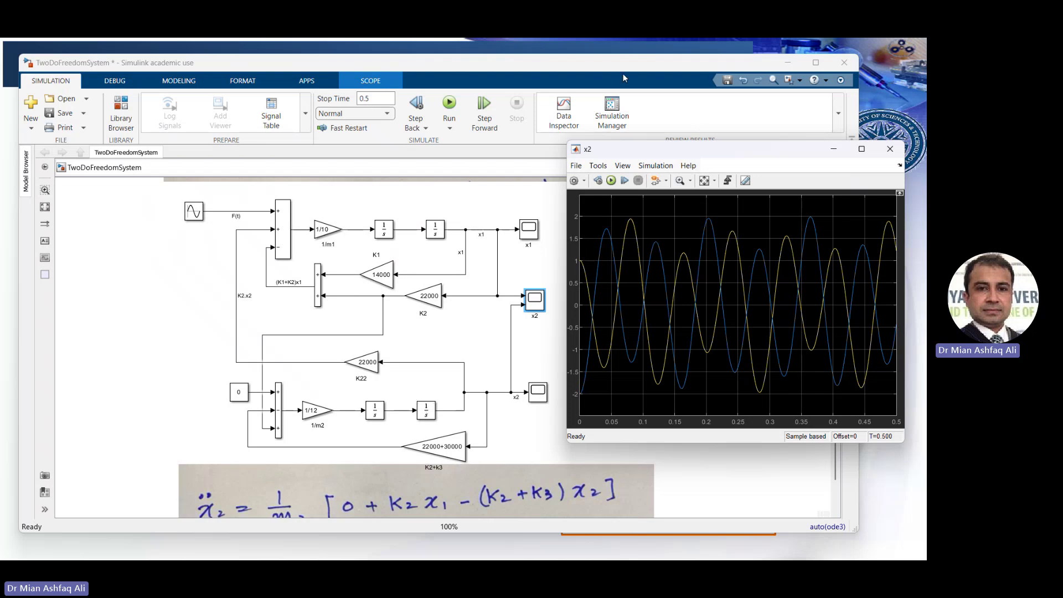
# Switch to the running PowerPoint slide show and advance to the slide with the first mode response plot
pyautogui.hotkey('alt', 'Tab')
pyautogui.hotkey('alt', 'Tab')
pyautogui.hotkey('alt', 'Tab')
pyautogui.hotkey('alt', 'Tab')
pyautogui.hotkey('alt', 'Tab')
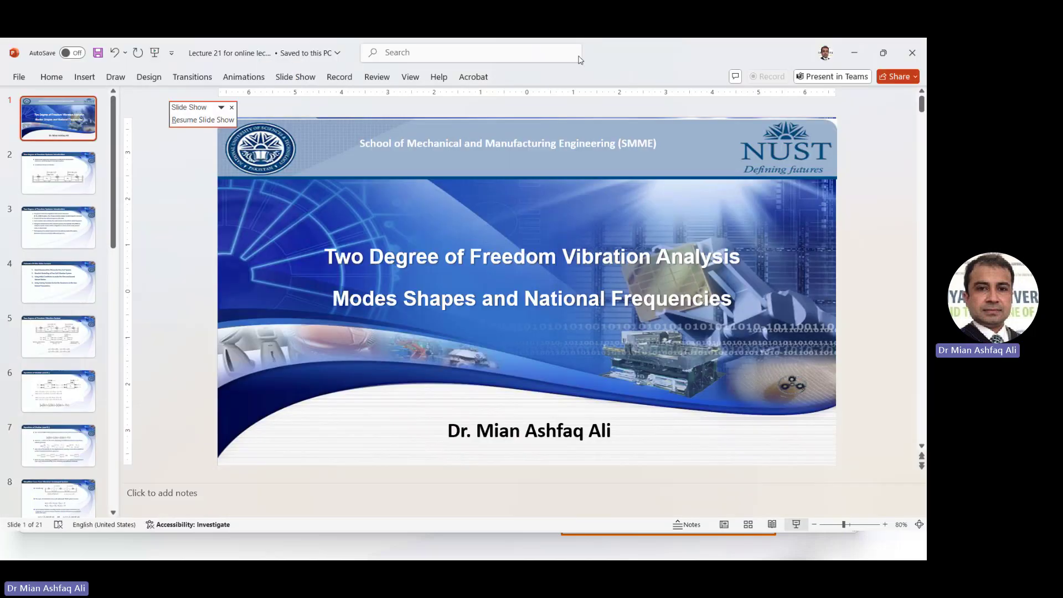
pyautogui.hotkey('alt', 'Tab')
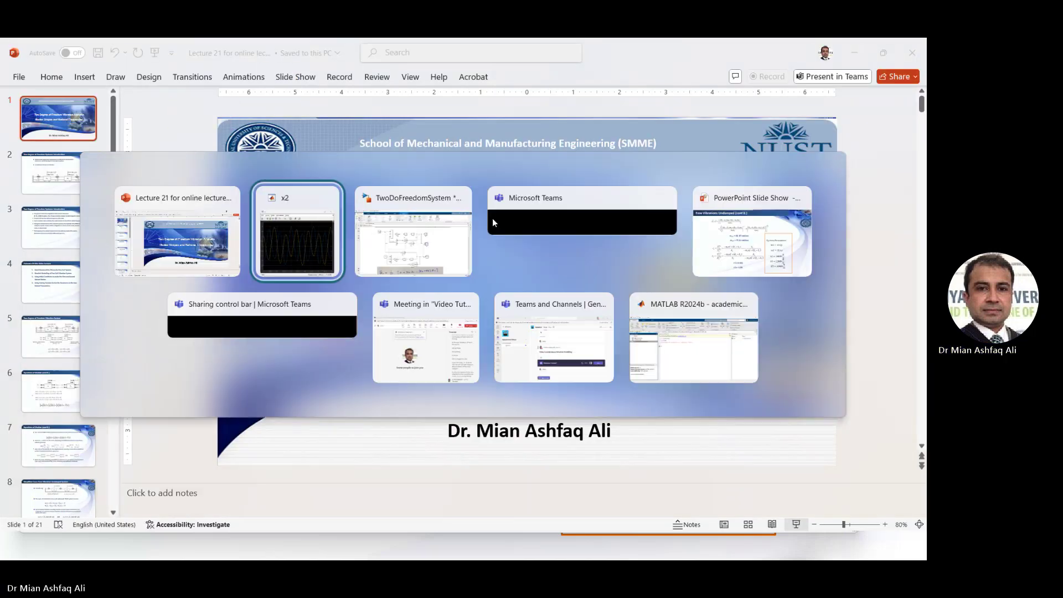
pyautogui.hotkey('alt', 'Tab')
pyautogui.hotkey('alt', 'Tab')
pyautogui.hotkey('alt', 'Tab')
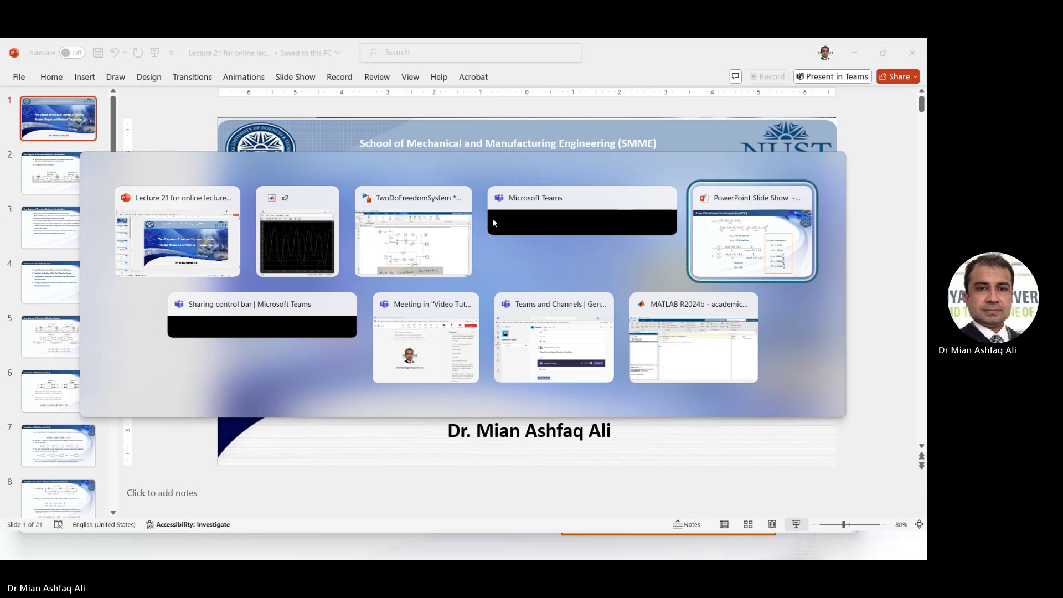
pyautogui.press('Right')
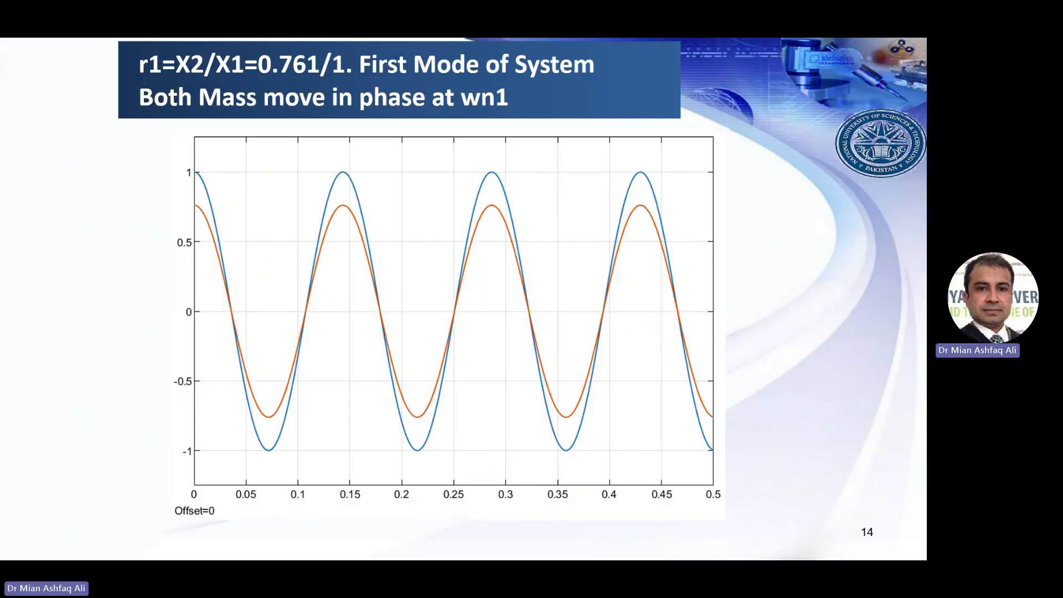